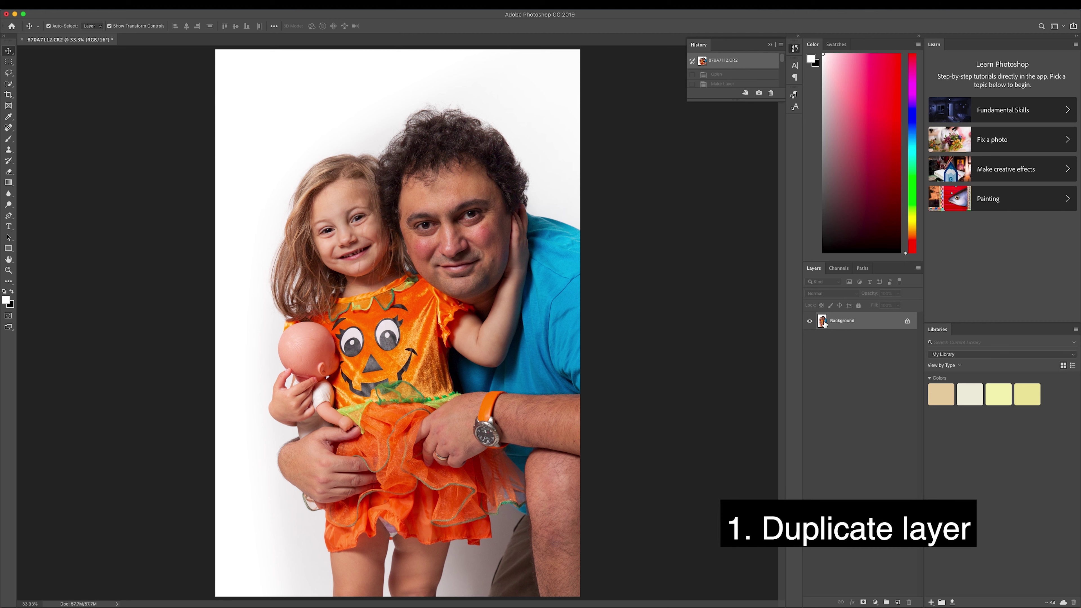
Duplicate the family photo's Background layer into a Background copy layer
mouse_move(845, 321)
mouse_down()
mouse_move(846, 379)
mouse_move(898, 602)
mouse_up()
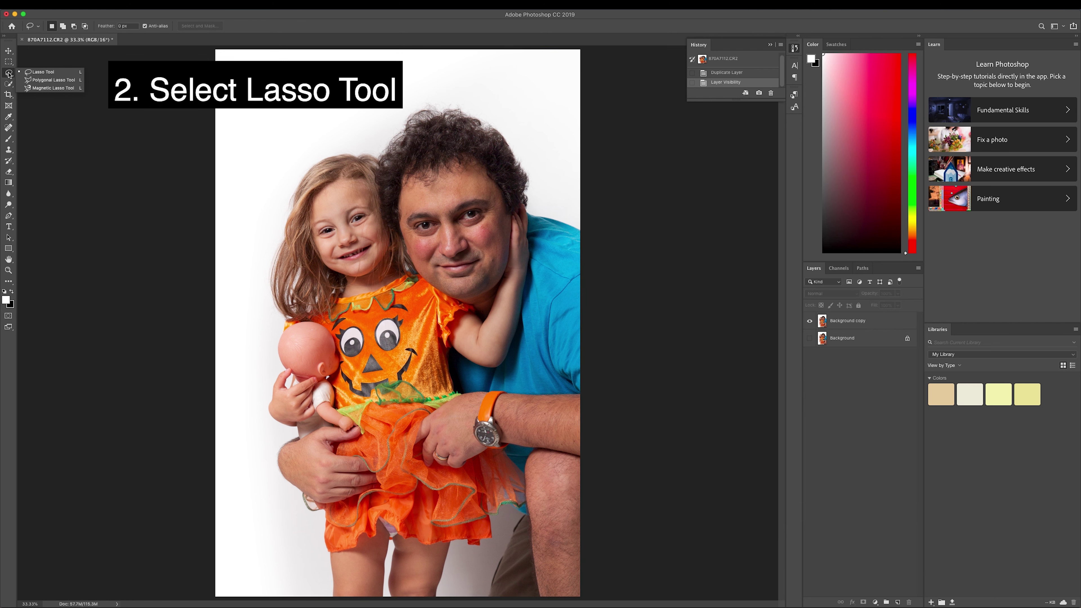
Lasso the man's face and copy it onto a new layer named Dad face
click(39, 73)
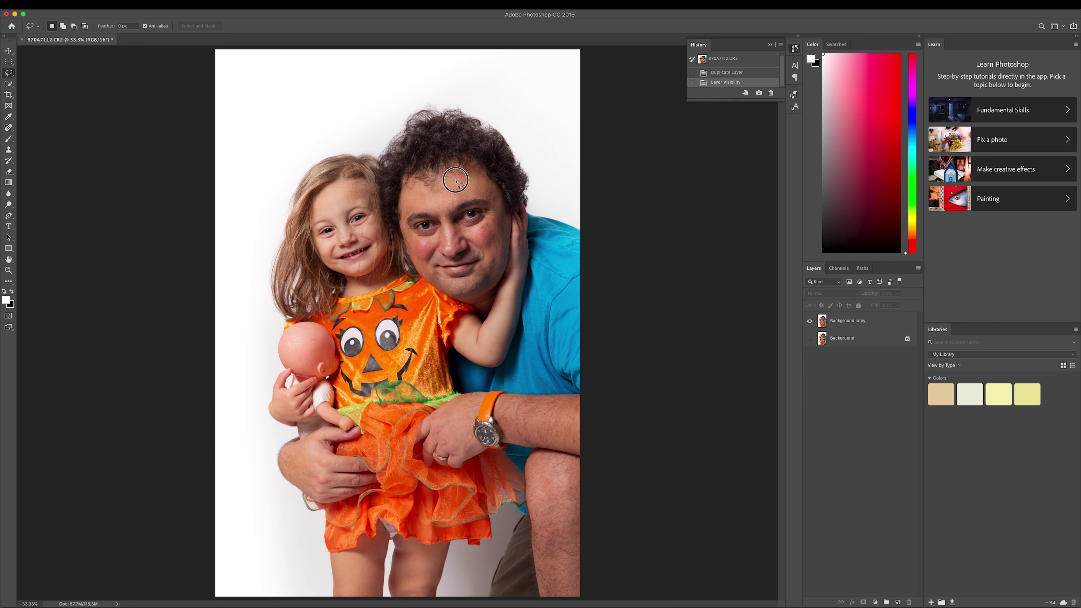
mouse_move(456, 181)
mouse_down()
mouse_move(404, 239)
mouse_move(428, 278)
mouse_move(462, 290)
mouse_move(492, 269)
mouse_move(495, 200)
mouse_move(450, 181)
mouse_up()
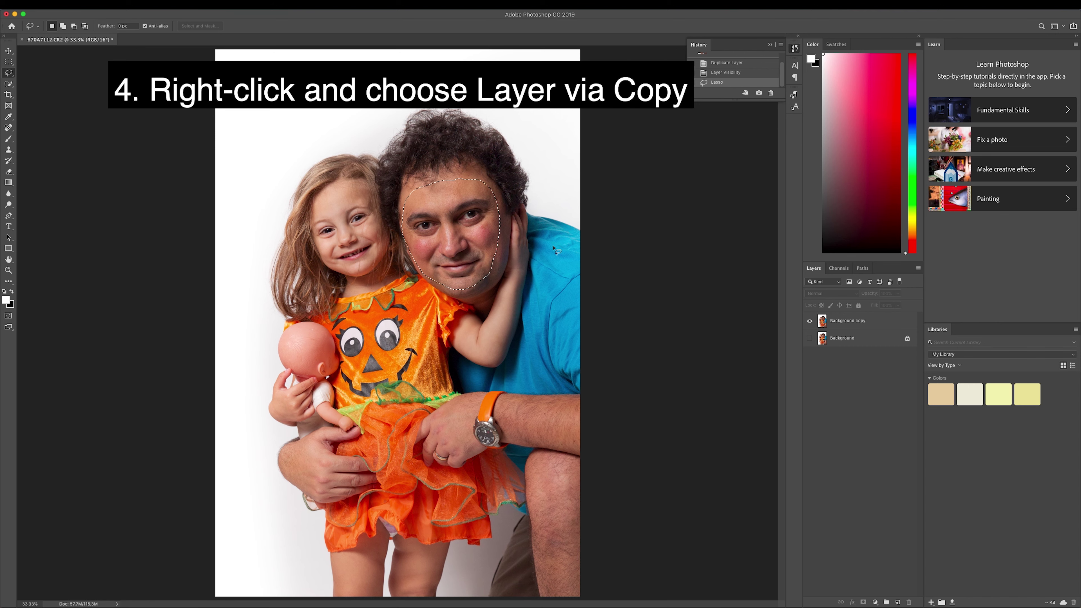
click(844, 323)
right_click(461, 214)
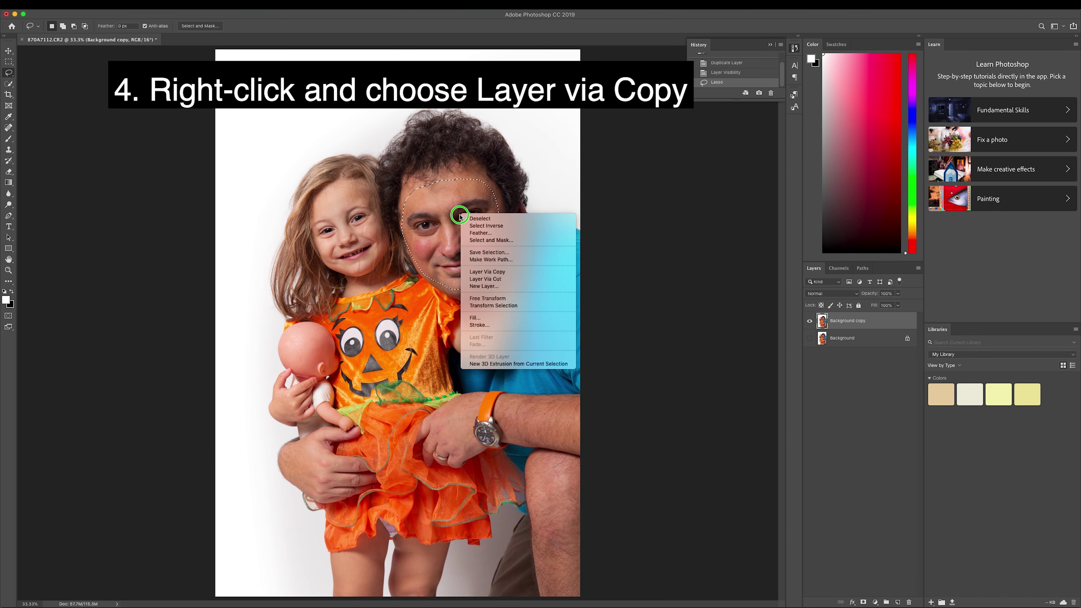
click(510, 273)
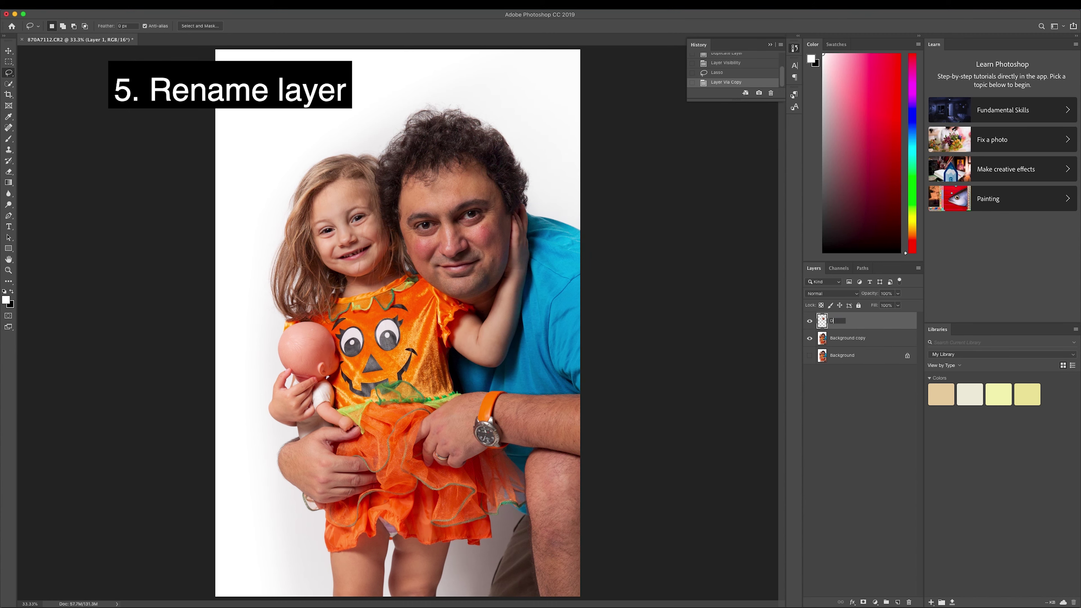
key(Return)
Copy the girl's face to a layer named Daugther face and move it over the man's face
click(847, 338)
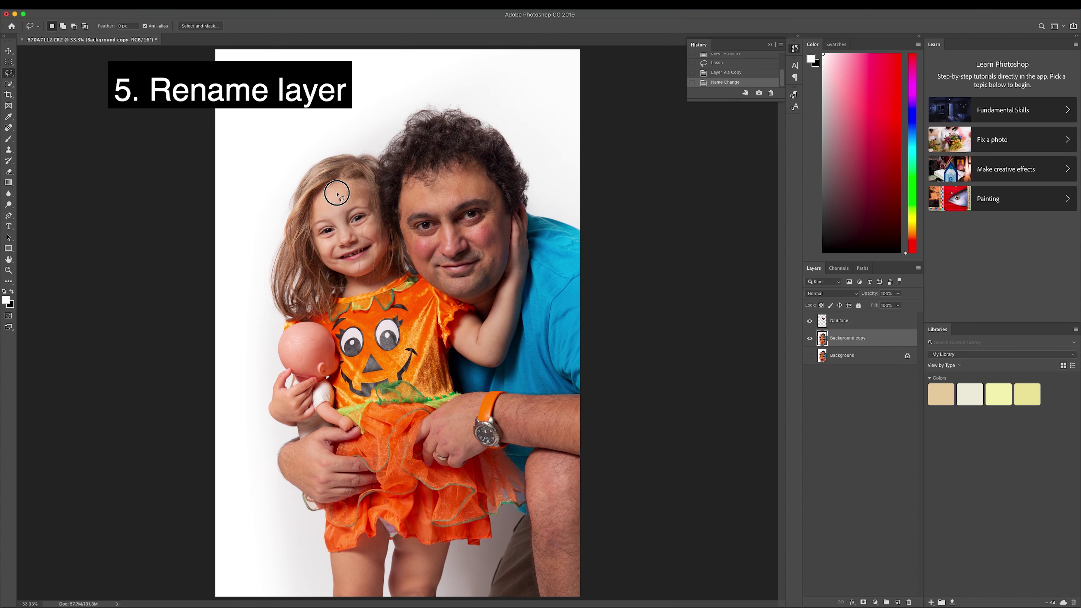
drag(337, 195, 338, 189)
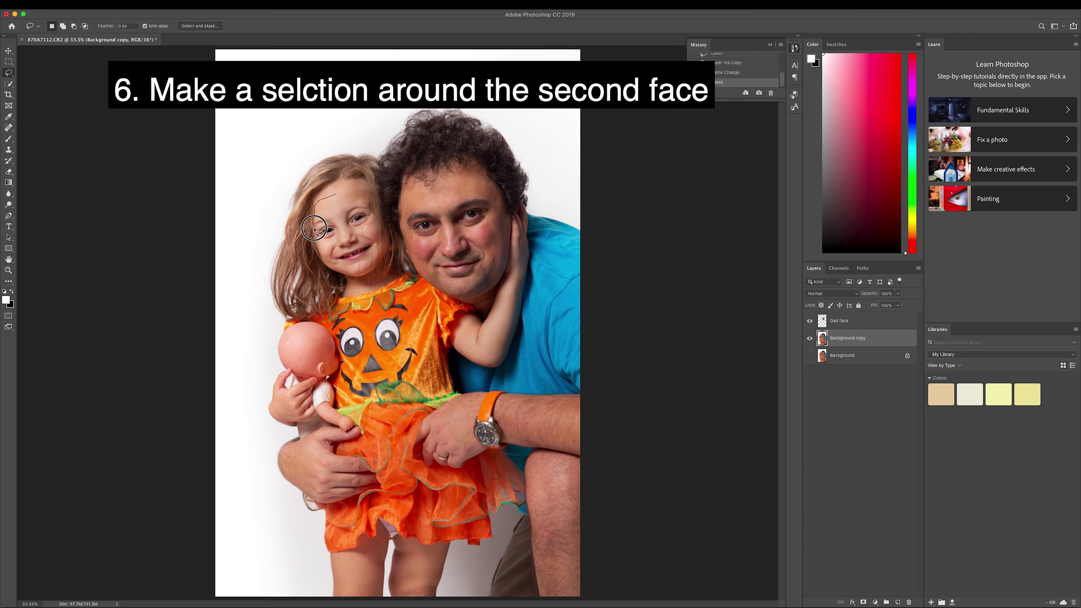
right_click(358, 239)
click(370, 296)
text(ugh)
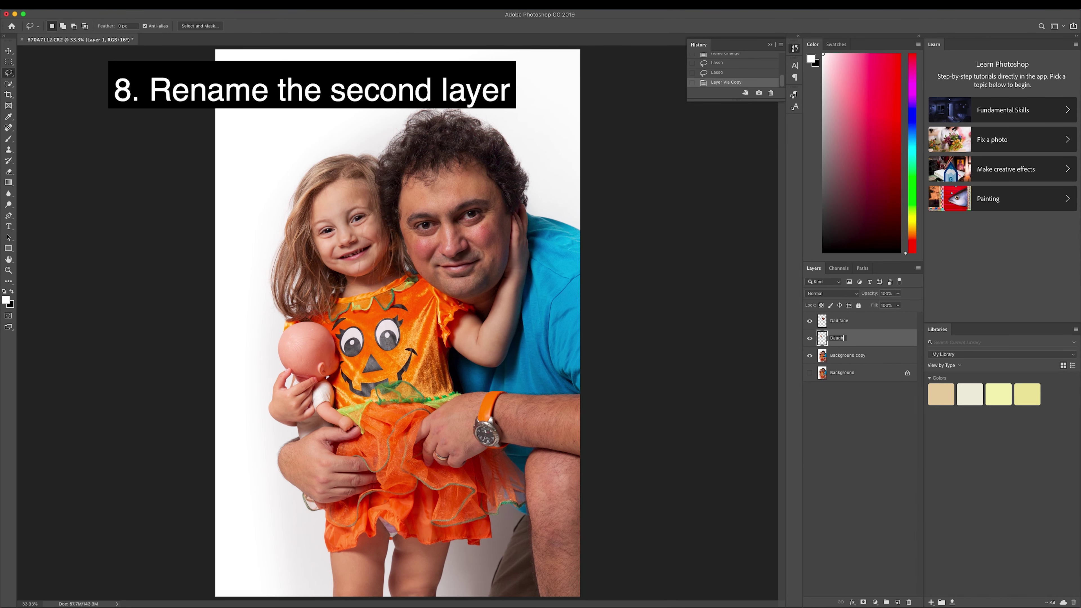
key(Return)
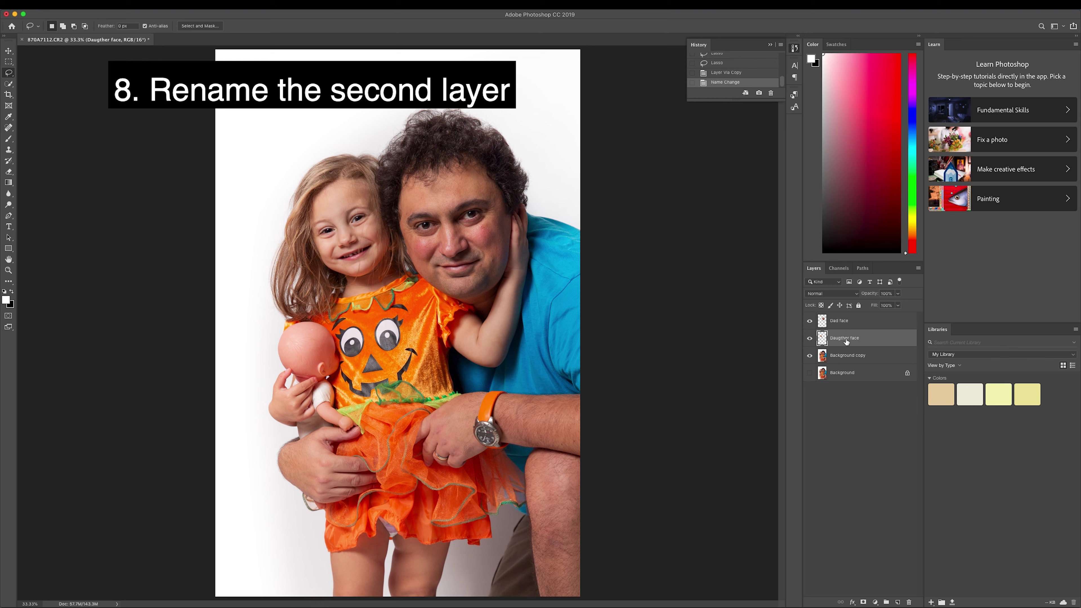
key(v)
mouse_move(338, 226)
mouse_down()
mouse_move(452, 229)
mouse_move(345, 230)
mouse_up()
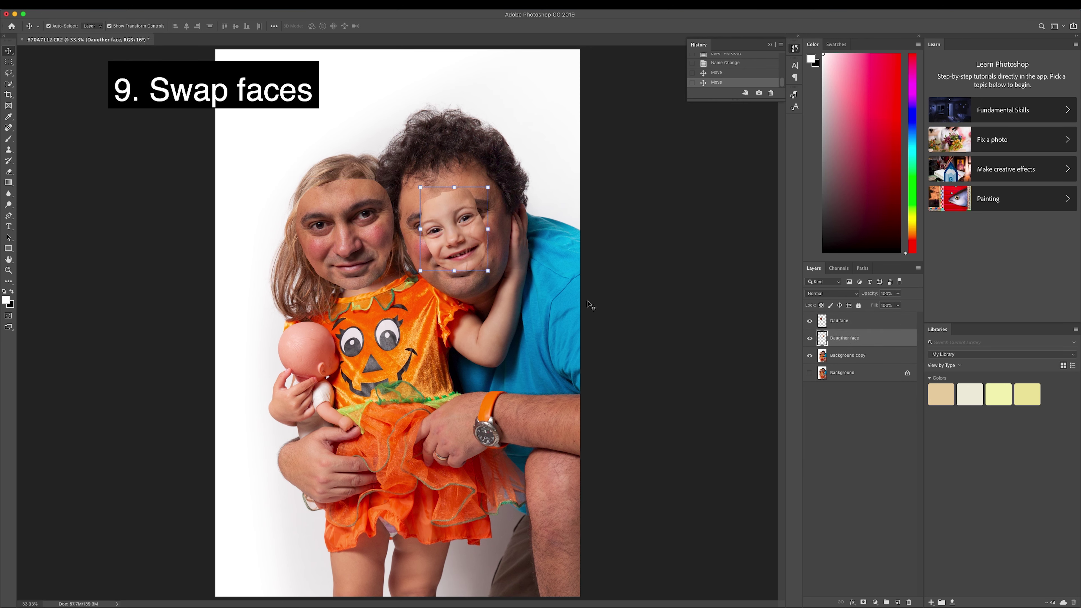
Set Dad face to 50% opacity and move, shrink and tilt it onto the girl's face
key(5)
key(ctrl+t)
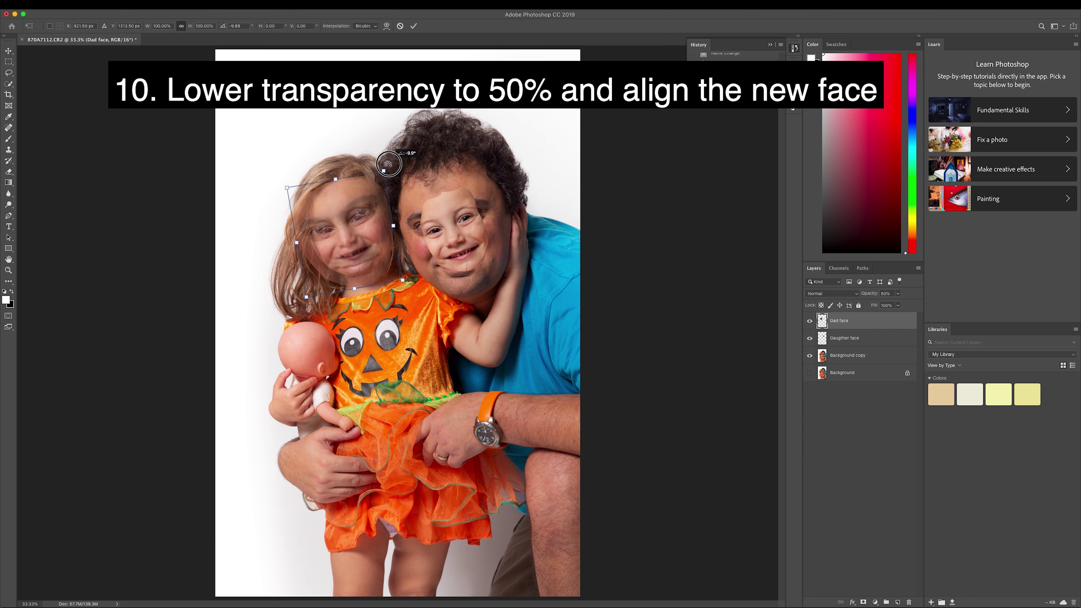
drag(298, 170, 290, 189)
mouse_move(394, 290)
mouse_down()
mouse_move(410, 253)
mouse_move(350, 237)
mouse_move(394, 249)
mouse_move(361, 246)
mouse_move(367, 275)
mouse_up()
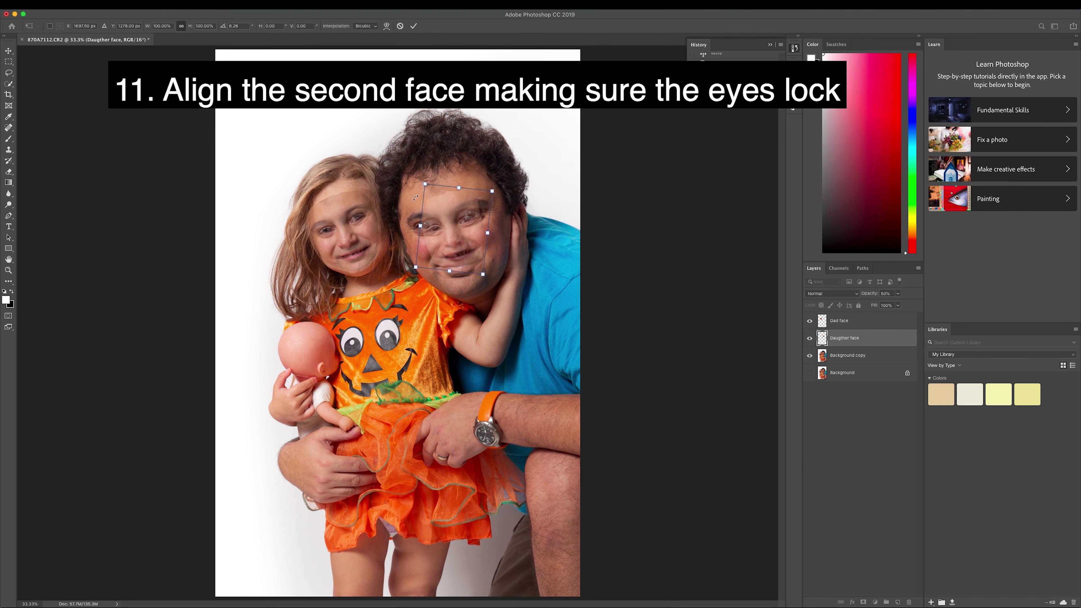
Scale and rotate the Daugther face so its eyes line up with the man's, then apply
drag(425, 184, 407, 156)
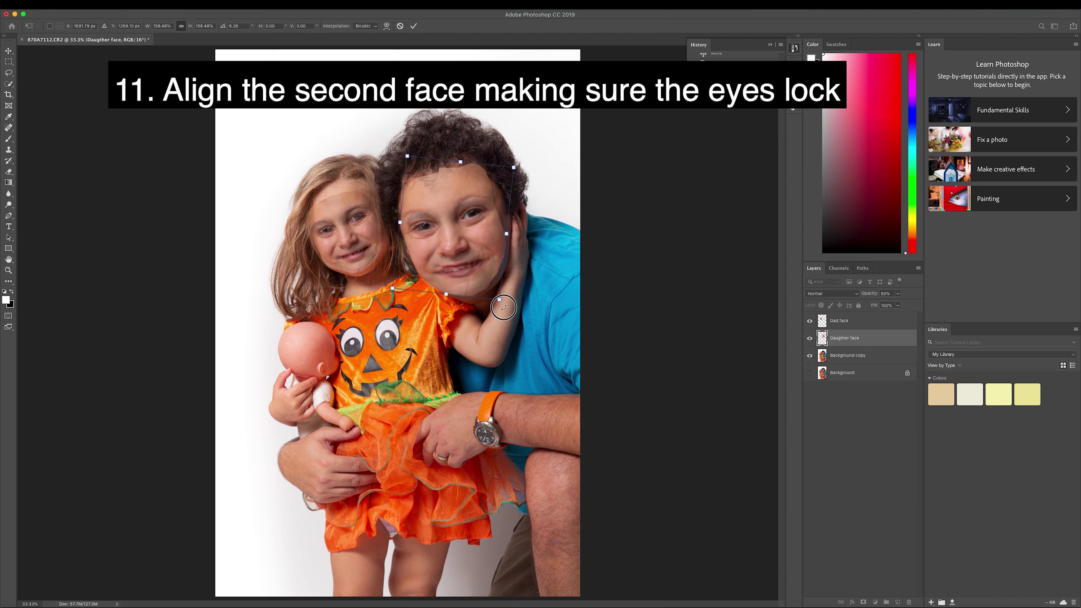
drag(504, 307, 501, 310)
drag(461, 260, 461, 257)
drag(501, 312, 512, 309)
drag(513, 167, 509, 171)
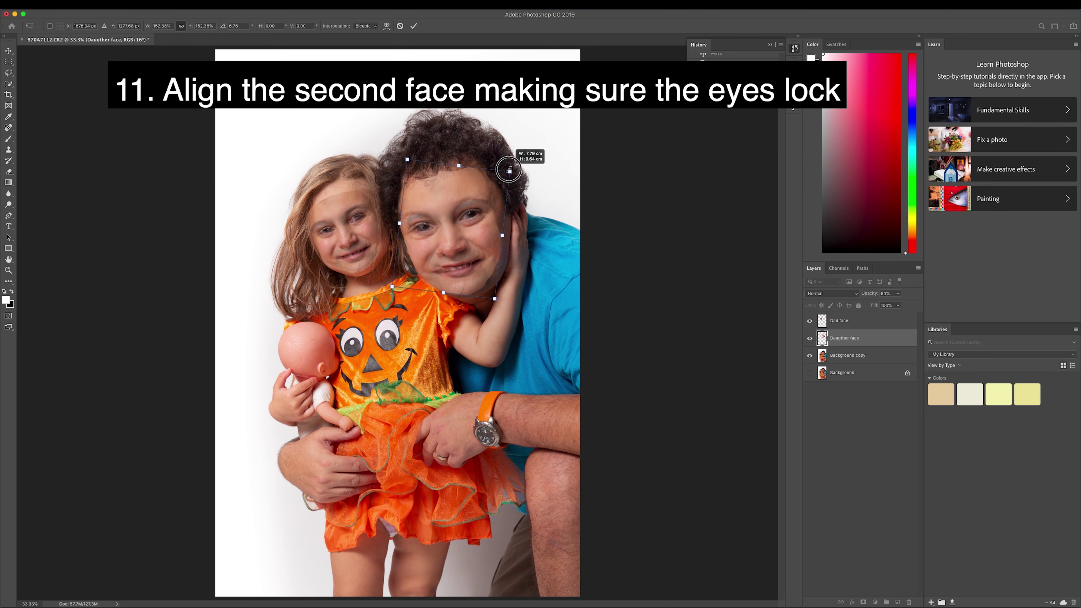
drag(392, 287, 395, 283)
drag(408, 159, 406, 160)
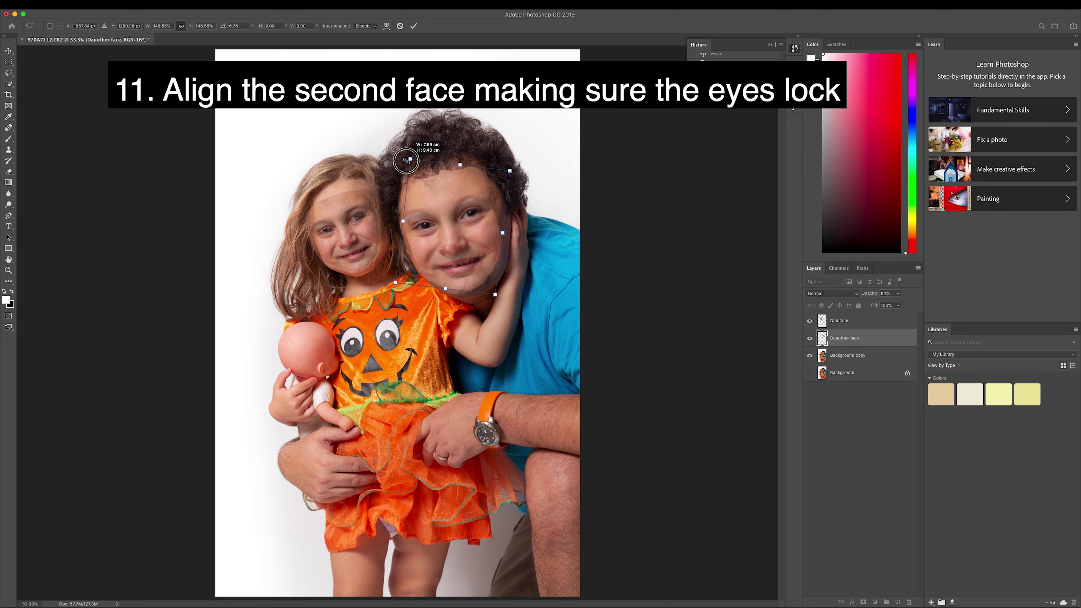
drag(510, 170, 509, 172)
drag(496, 304, 493, 302)
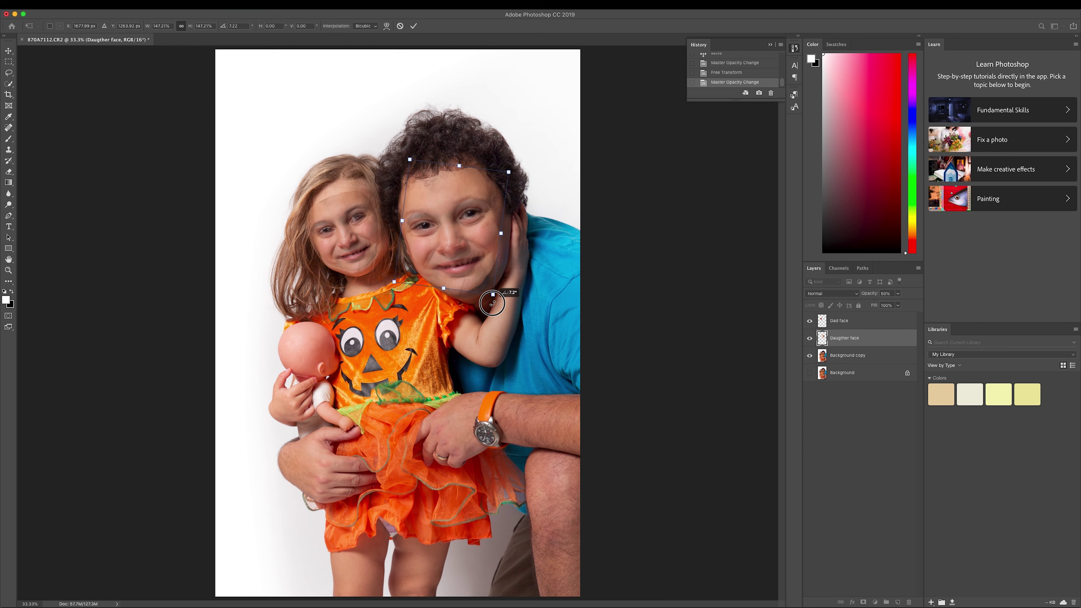
key(Return)
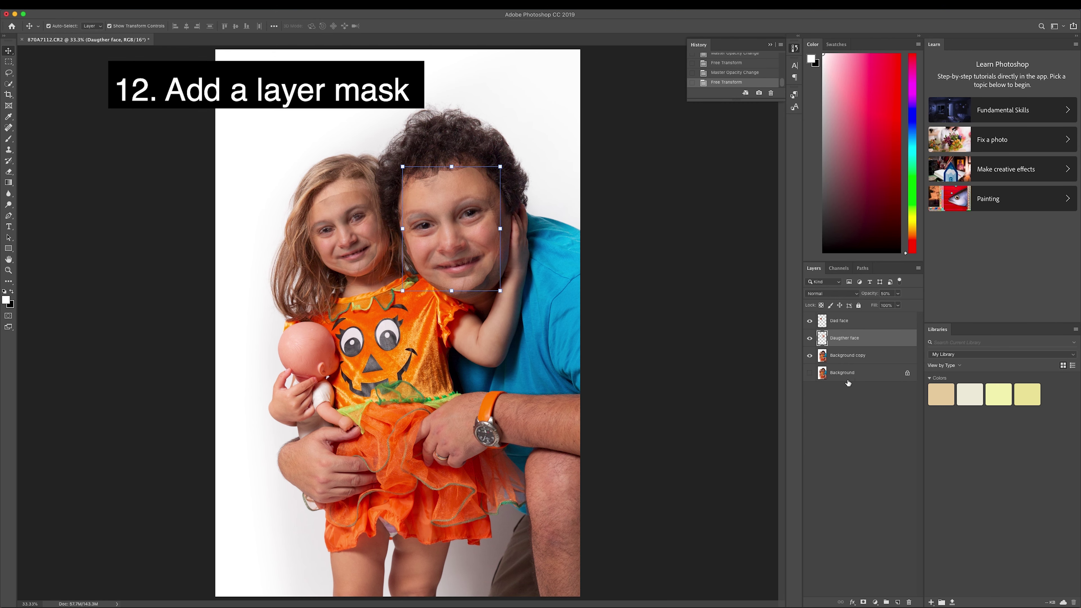
Add a layer mask to Daugther face and paint out its edges with a soft brush
click(864, 602)
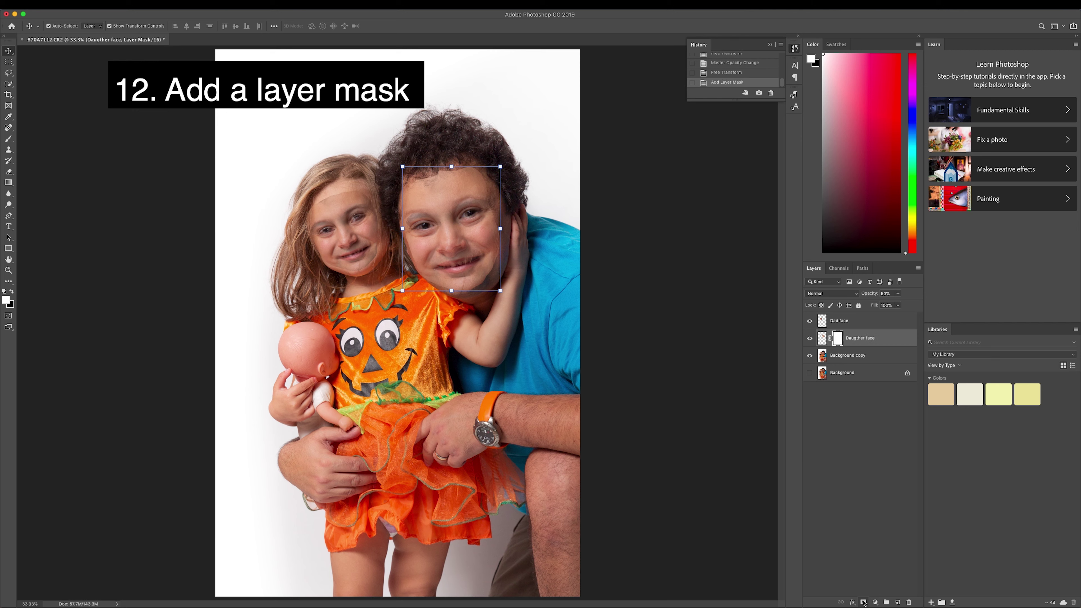
click(11, 143)
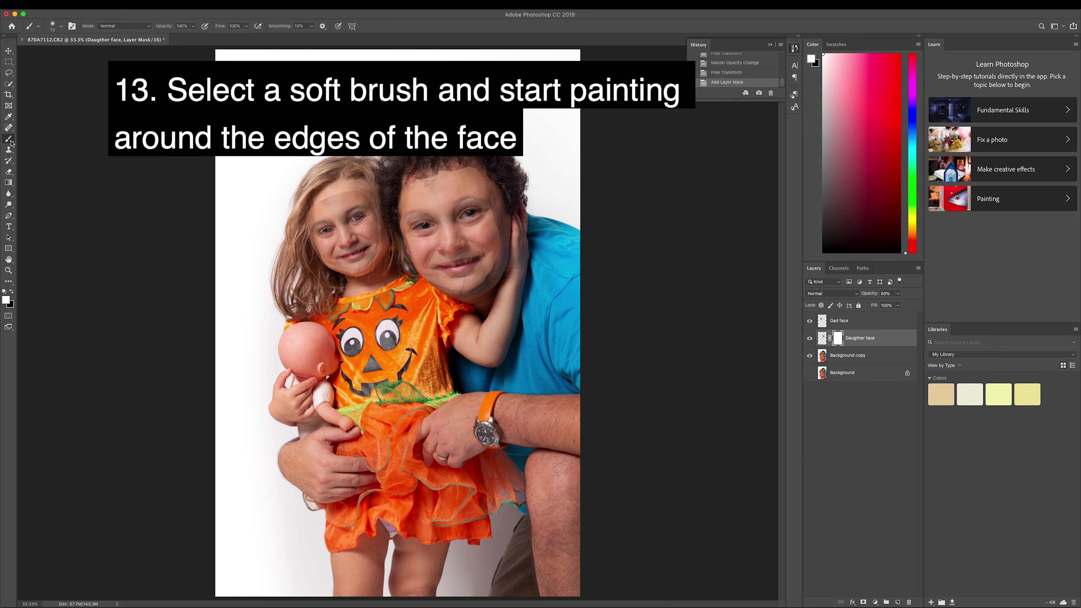
click(53, 25)
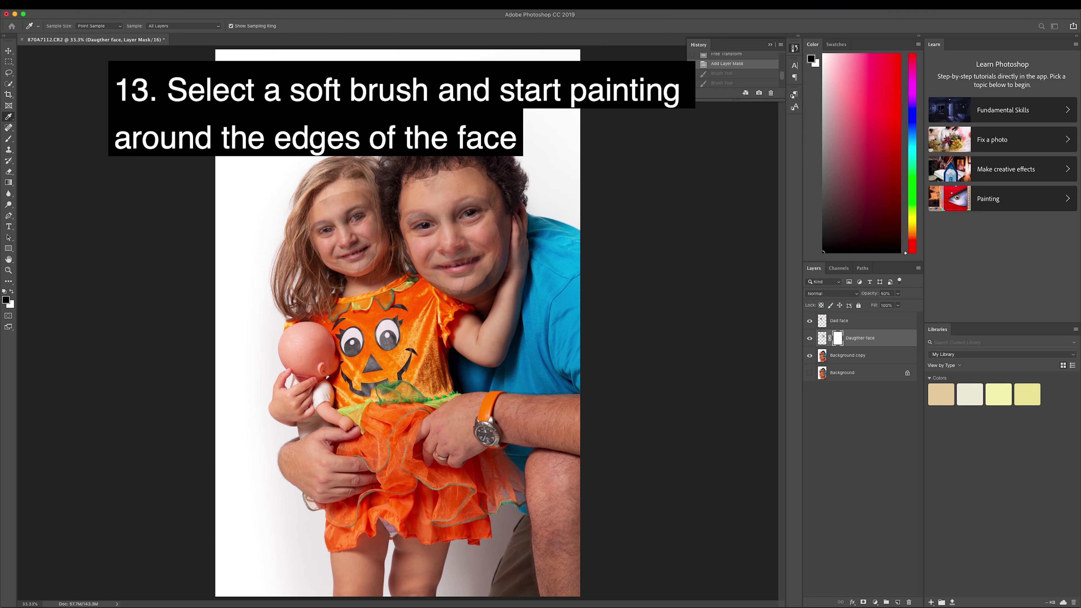
key(b)
drag(430, 181, 497, 210)
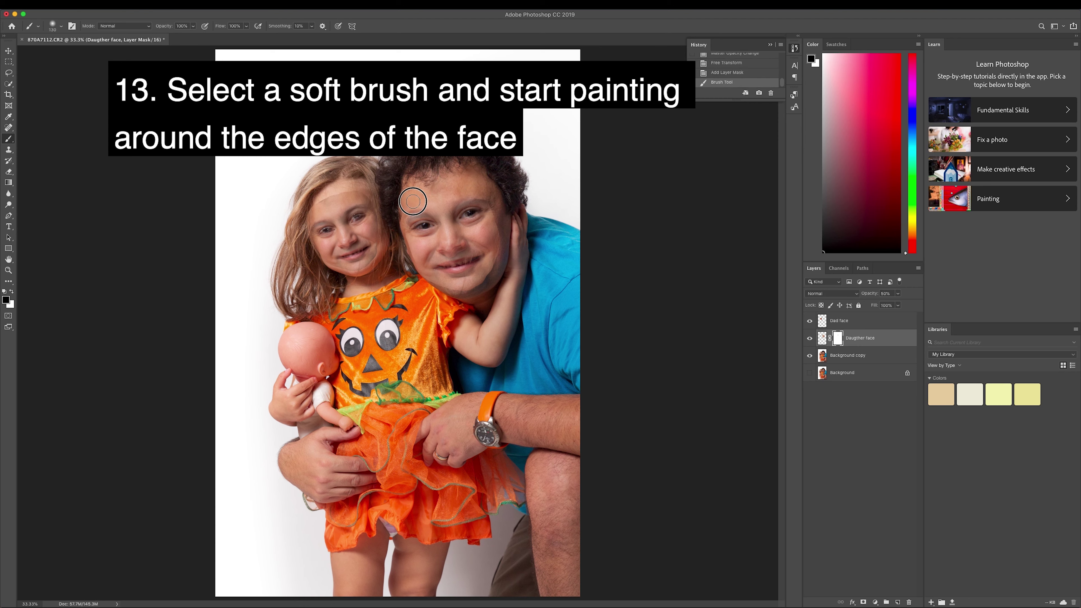
drag(412, 201, 497, 273)
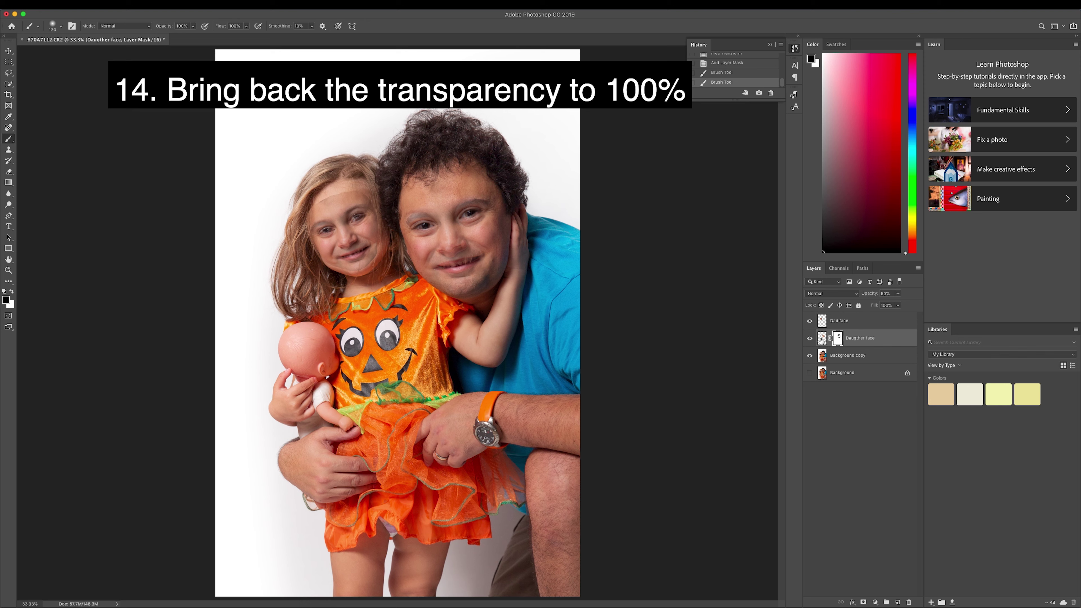
Raise Daugther face to 100% opacity and refine its mask, toggling black and white
click(822, 339)
click(897, 295)
drag(898, 305, 958, 304)
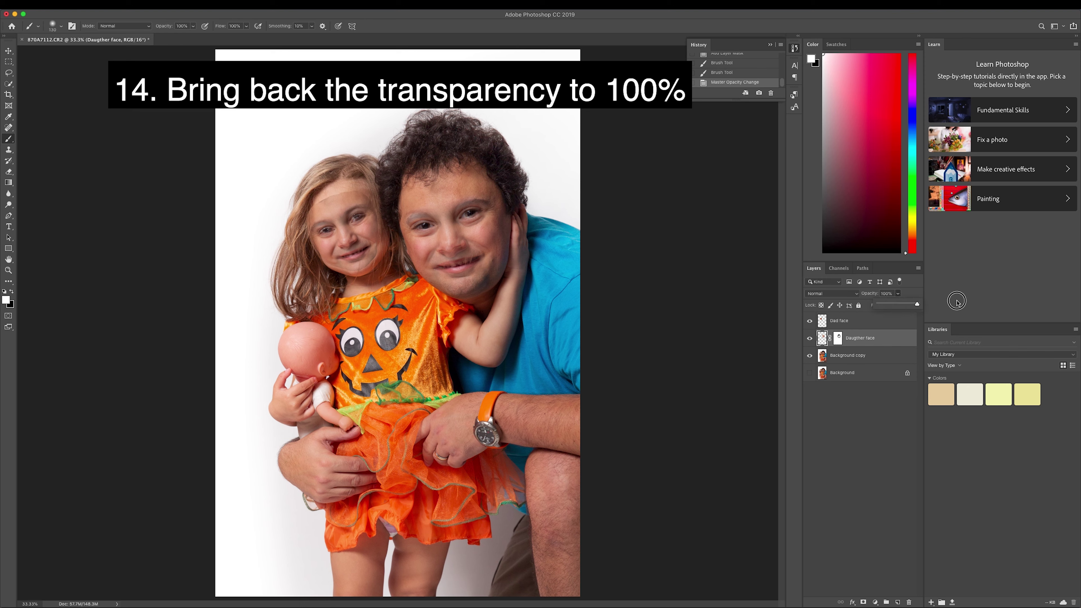
click(838, 338)
mouse_move(448, 210)
mouse_down()
mouse_move(494, 200)
mouse_move(496, 235)
mouse_move(443, 286)
mouse_move(425, 241)
mouse_move(489, 238)
mouse_move(464, 195)
mouse_move(483, 213)
mouse_move(422, 235)
mouse_move(454, 282)
mouse_move(489, 282)
mouse_move(451, 293)
mouse_move(409, 266)
mouse_move(403, 238)
mouse_move(403, 208)
mouse_move(490, 204)
mouse_move(501, 264)
mouse_move(382, 243)
mouse_up()
key(x)
key(x)
drag(425, 202, 422, 235)
key(x)
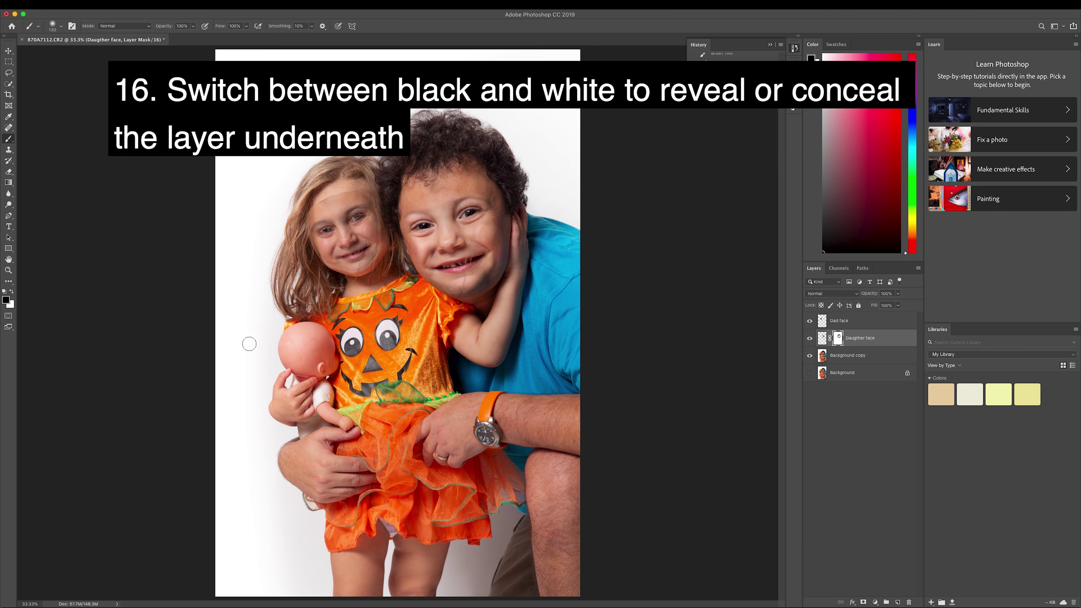
key(x)
drag(433, 253, 413, 242)
key(x)
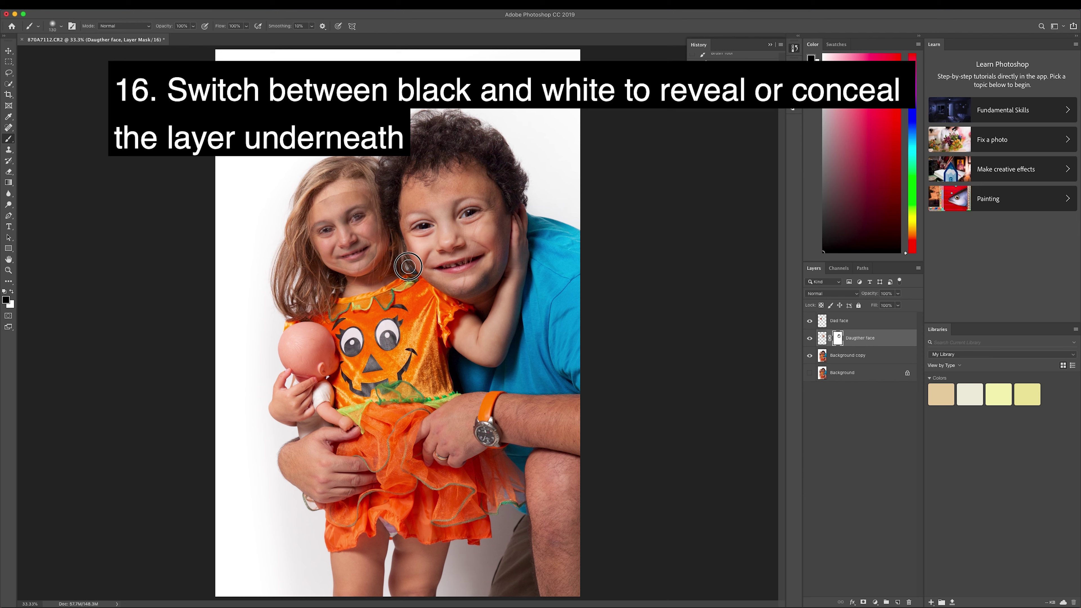
Mask the Dad face layer, paint out its edges in black, and set it to 100% opacity
click(849, 321)
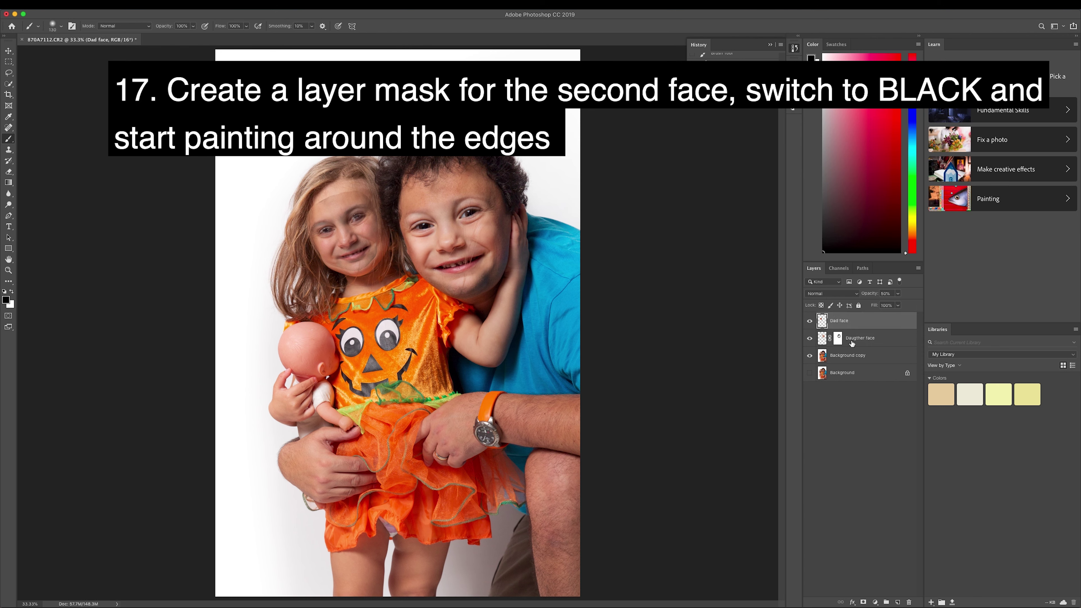
click(863, 602)
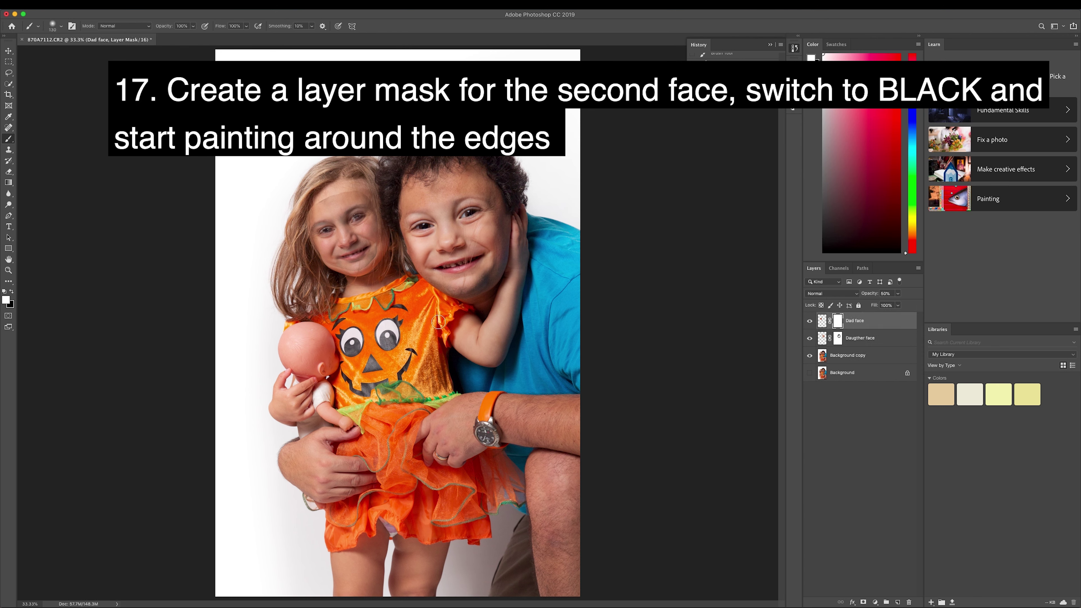
click(12, 292)
drag(323, 199, 388, 220)
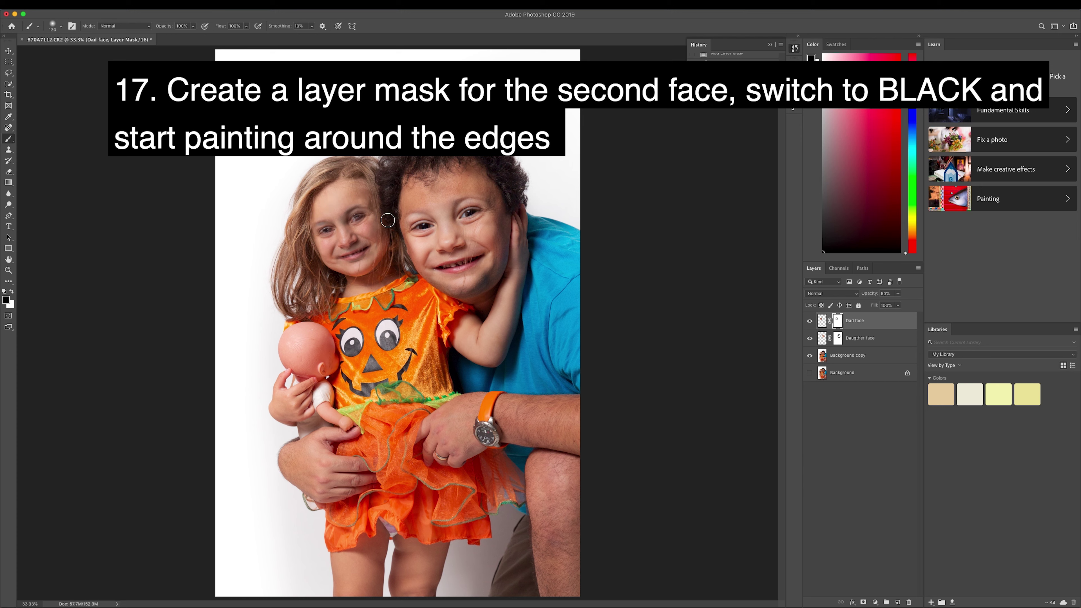
click(822, 321)
drag(898, 293, 918, 304)
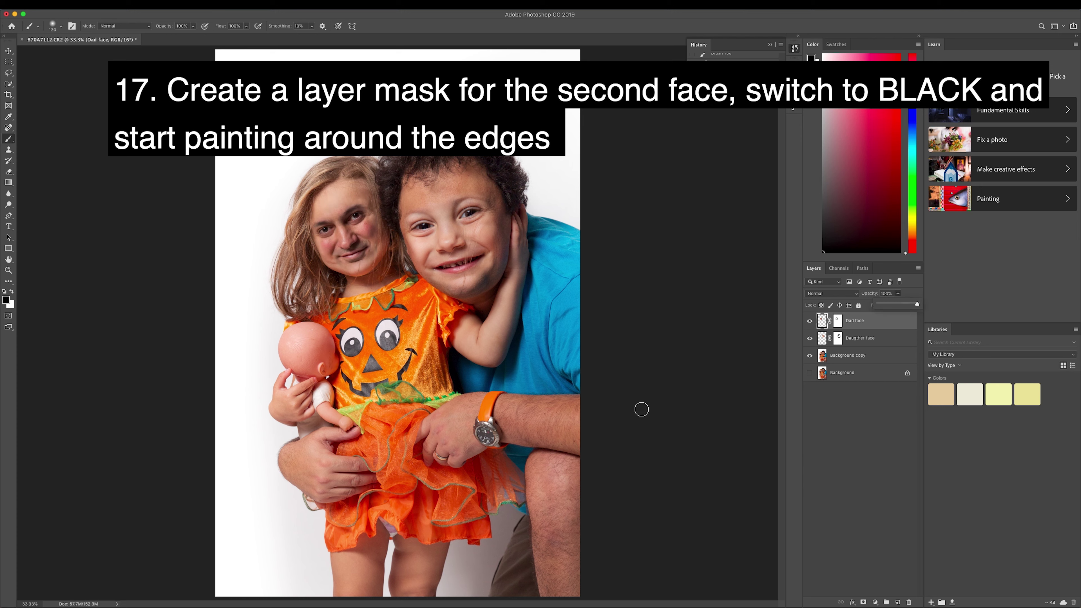
click(822, 338)
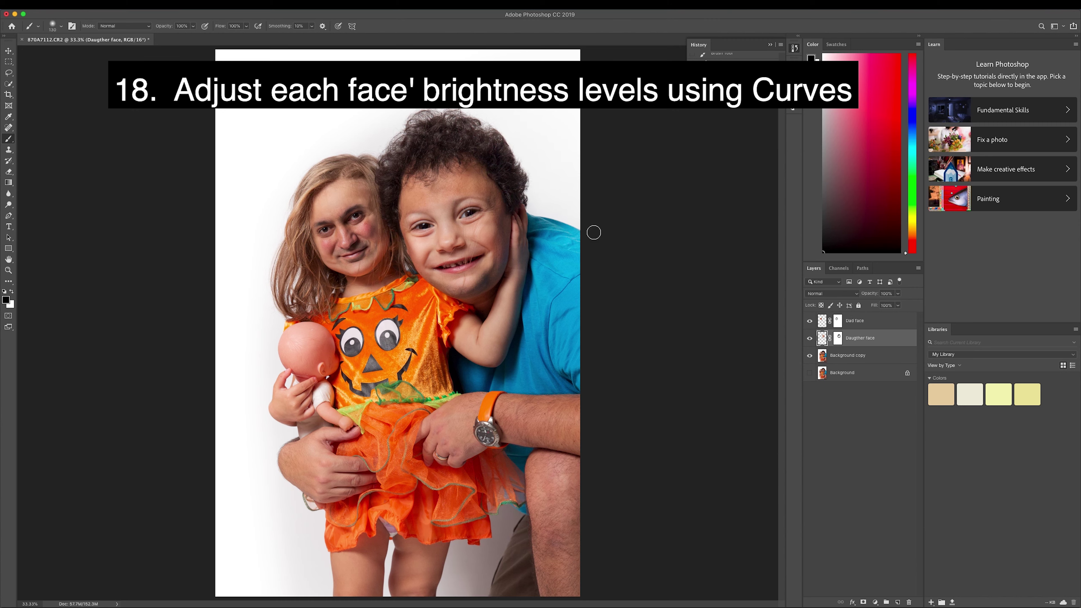
Apply a Curves adjustment darkening and adding contrast to the Daughter face layer
click(120, 13)
mouse_move(135, 28)
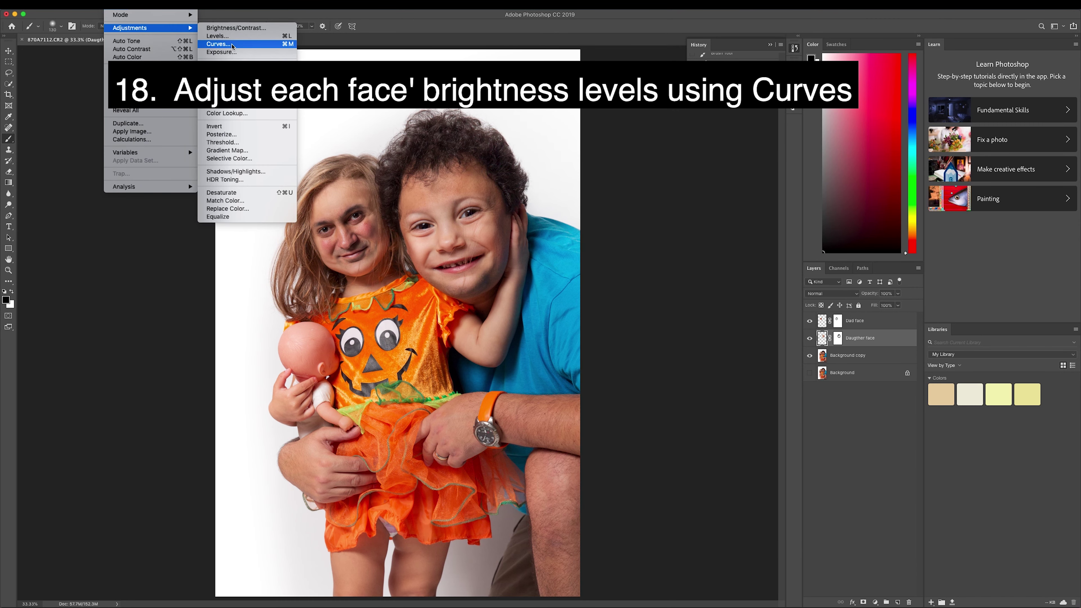
click(232, 44)
drag(529, 136, 720, 123)
drag(679, 215, 655, 249)
drag(711, 191, 711, 182)
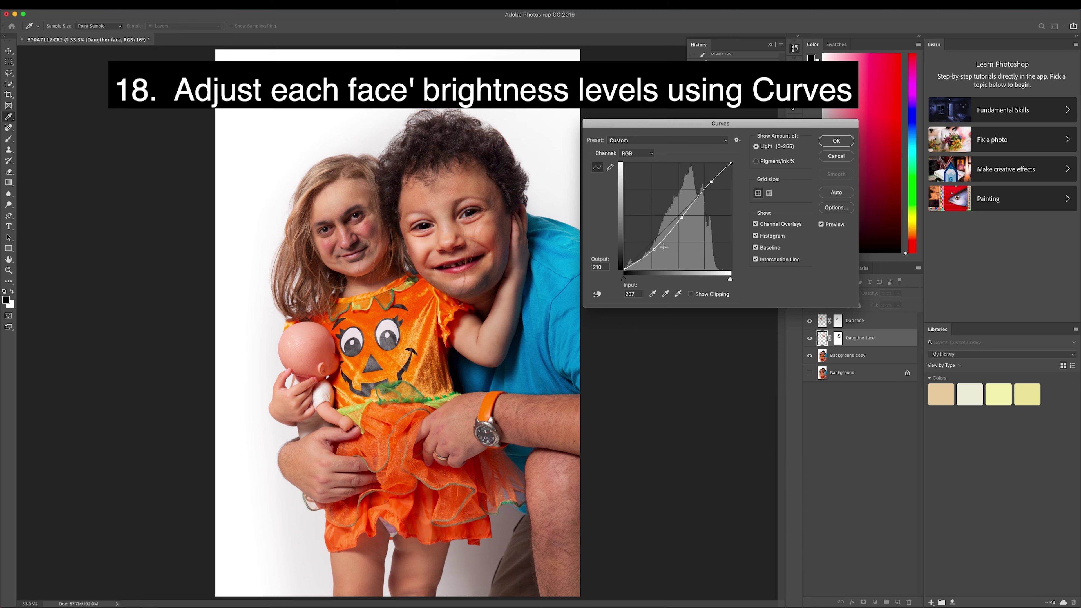
click(836, 140)
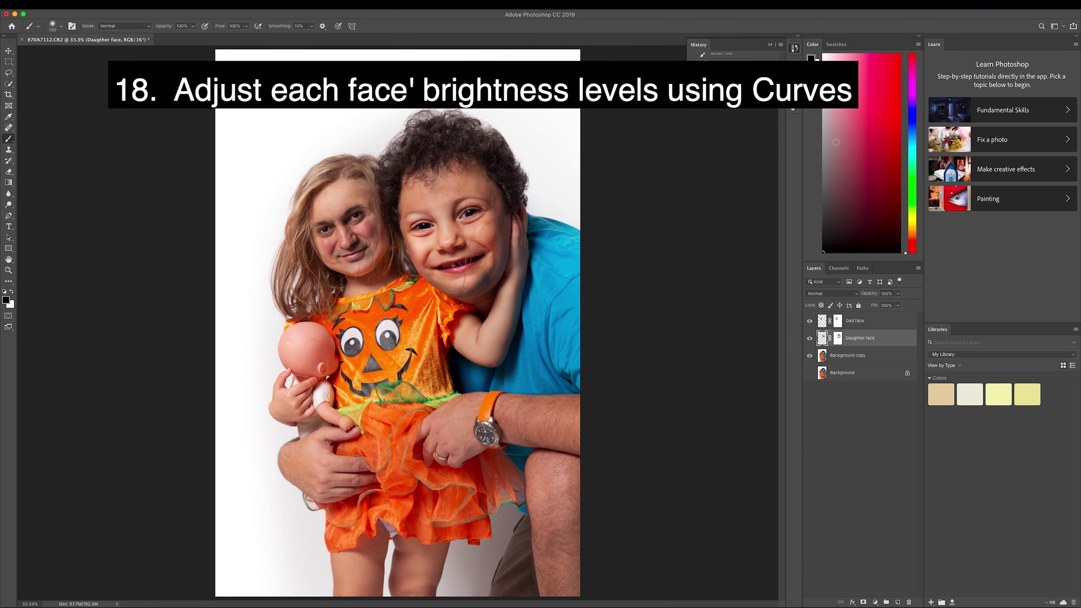
Apply a Curves adjustment brightening the midtones of the Dad face layer
click(856, 320)
click(112, 4)
click(232, 44)
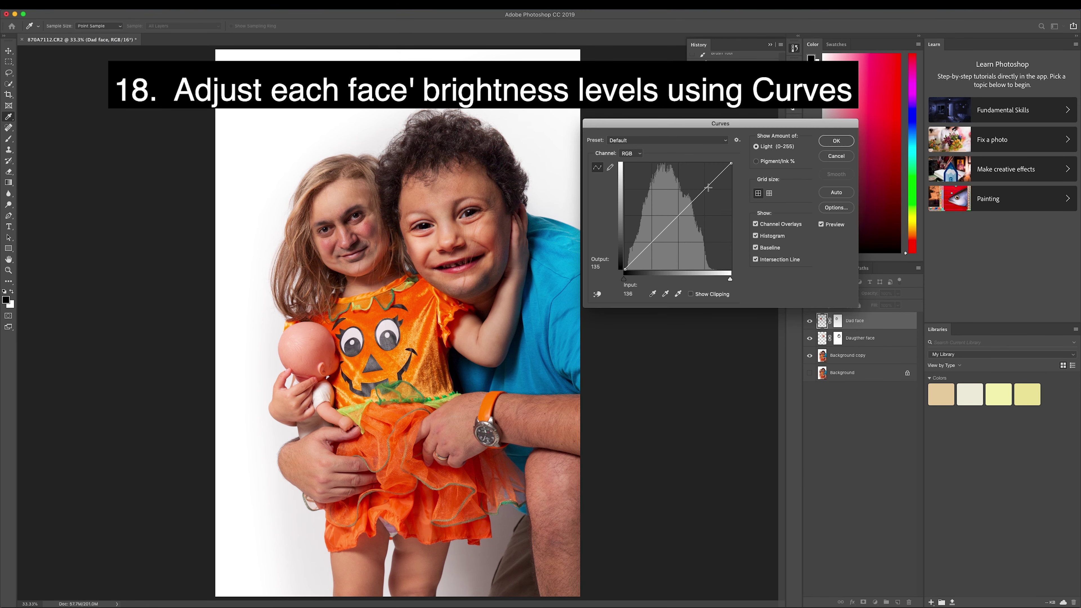
drag(706, 188, 707, 186)
drag(680, 218, 645, 244)
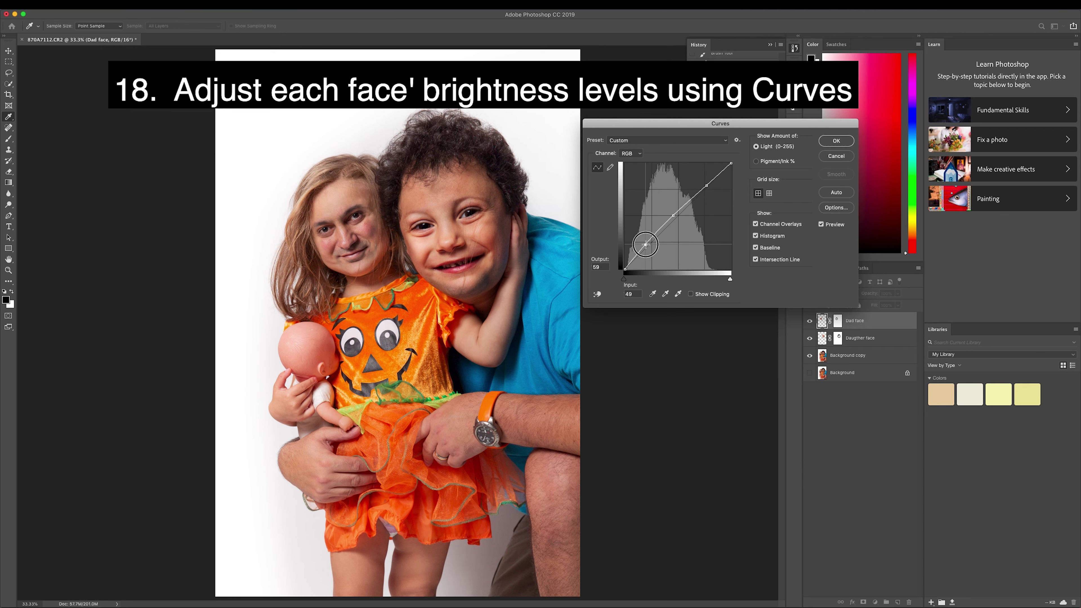
click(837, 141)
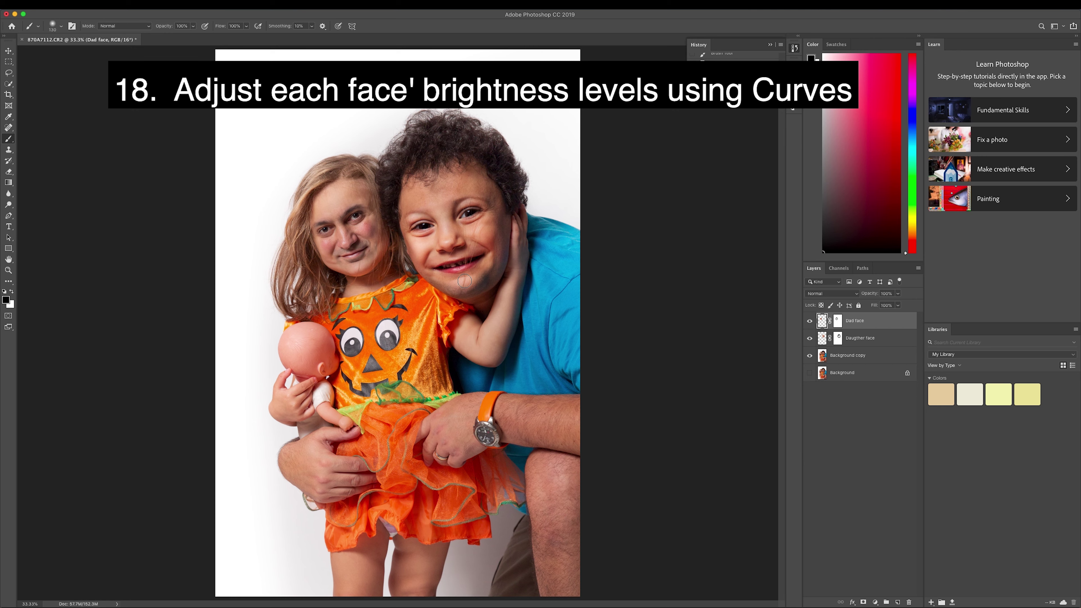
click(860, 338)
Enable Zoom with Scroll Wheel in the Tools preferences
click(41, 4)
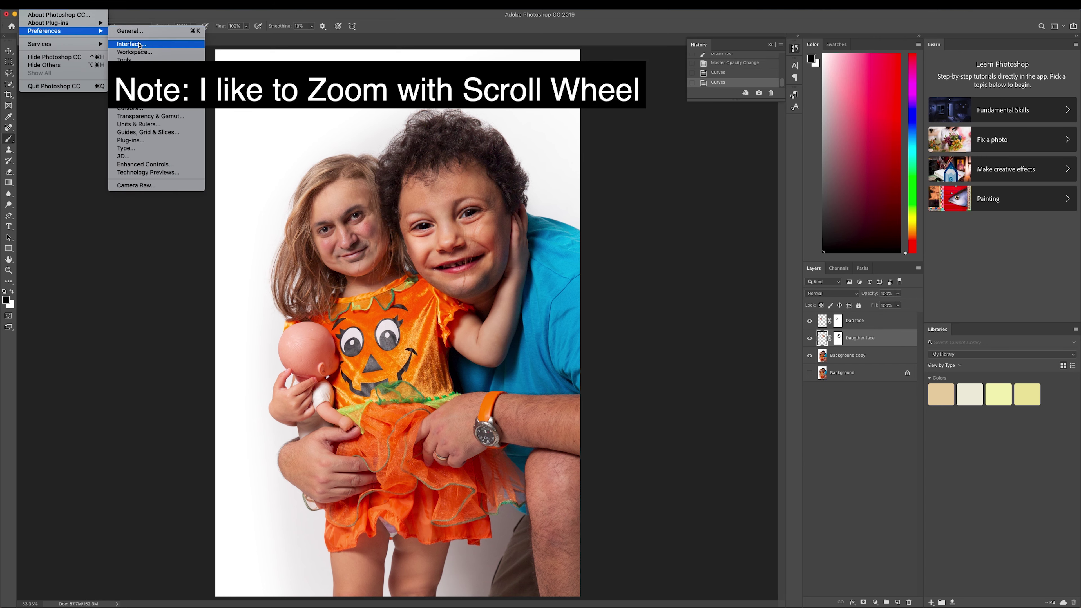
click(141, 44)
drag(803, 115, 801, 114)
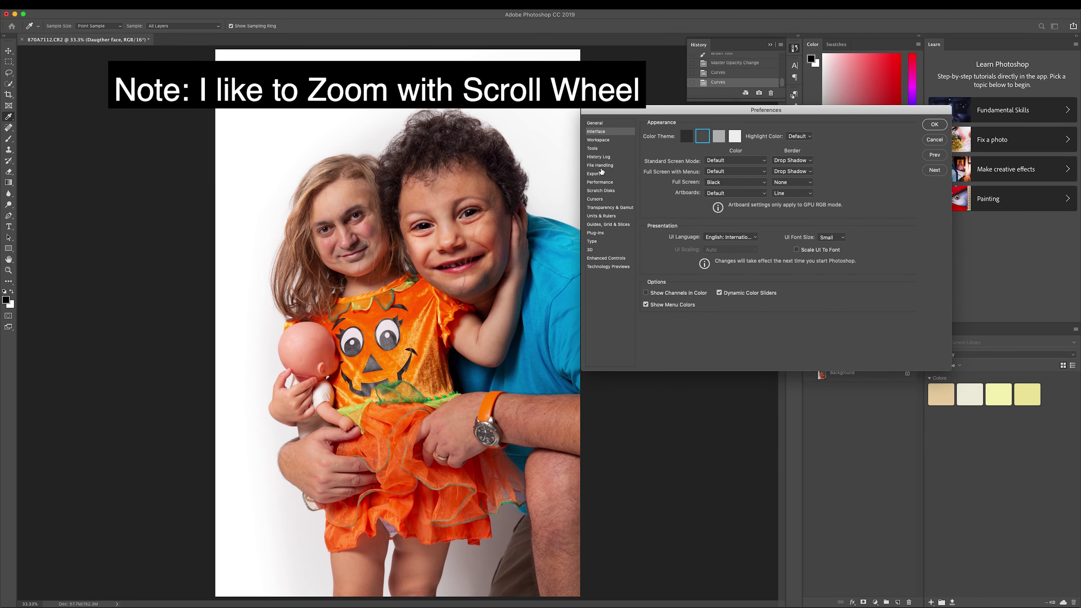
click(593, 148)
click(811, 133)
key(Return)
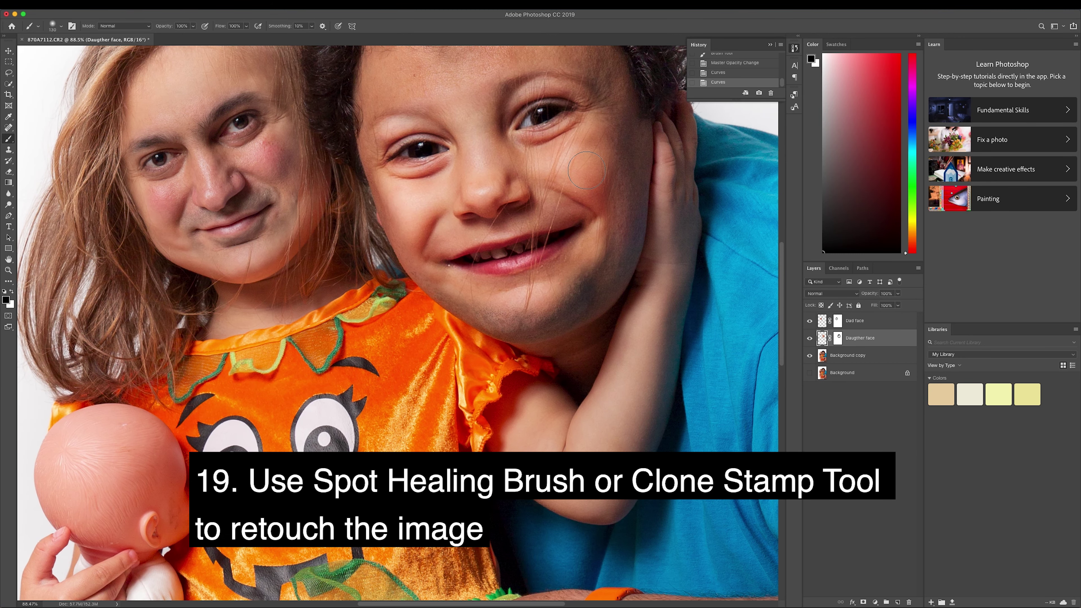
Spot-heal stray hair and blemishes on the right face's chin, undoing a bad stroke
click(9, 150)
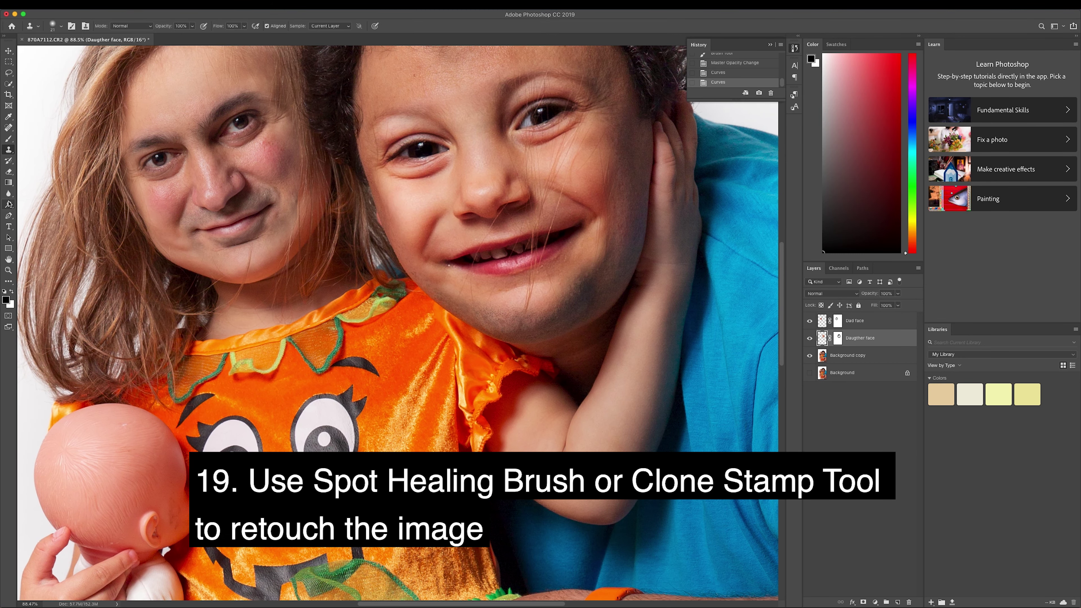
right_click(8, 151)
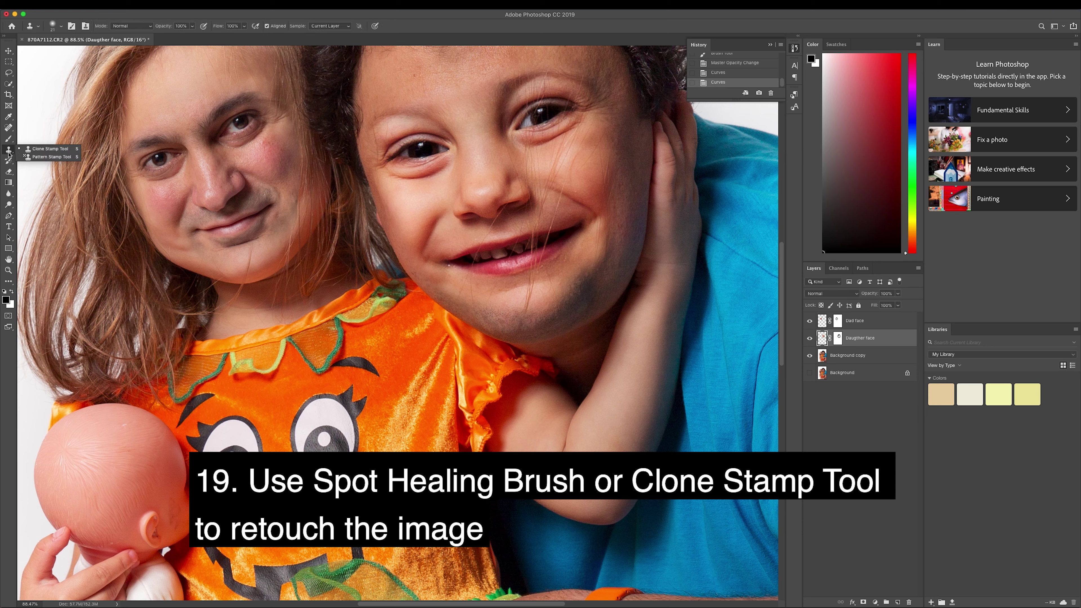
click(9, 128)
drag(528, 300, 528, 303)
click(526, 305)
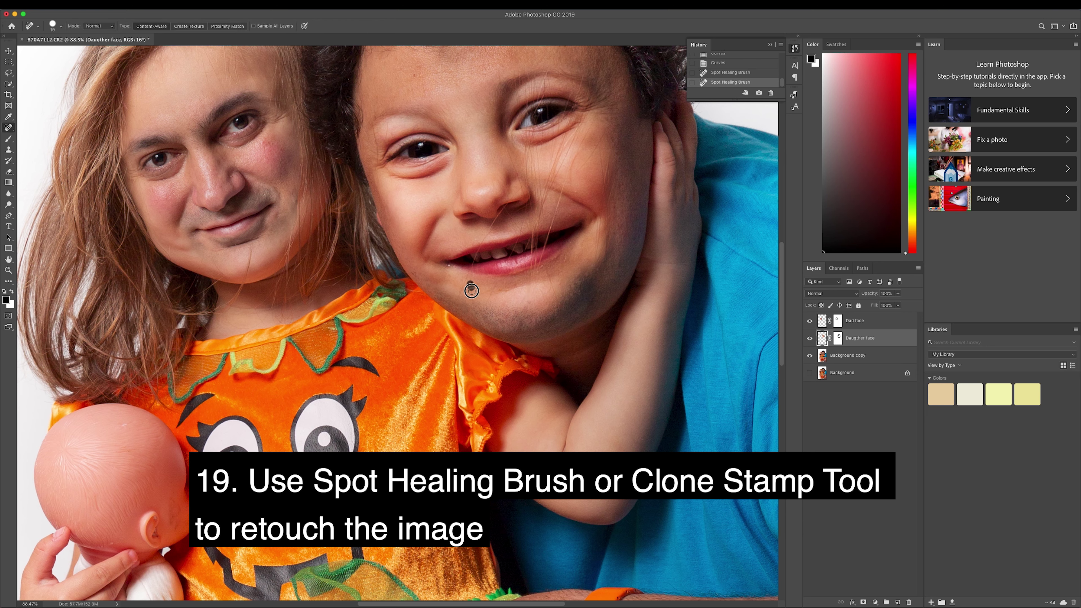
click(471, 290)
drag(464, 277, 464, 291)
key(ctrl+z)
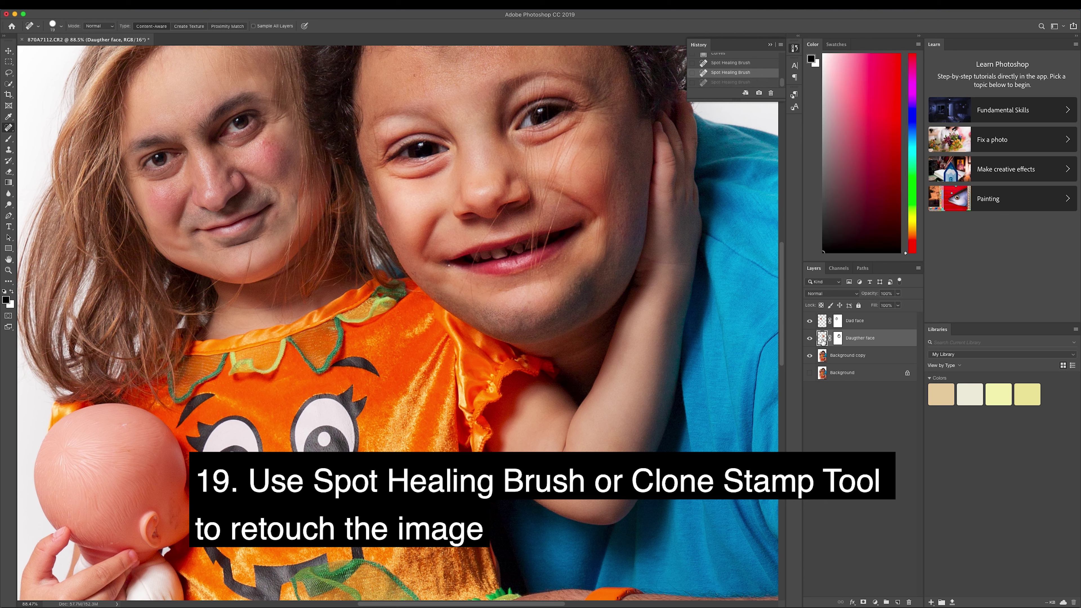
Spot-heal blemishes on the Dad face and the hair strand across the left chin, adjusting via History
click(824, 323)
click(485, 240)
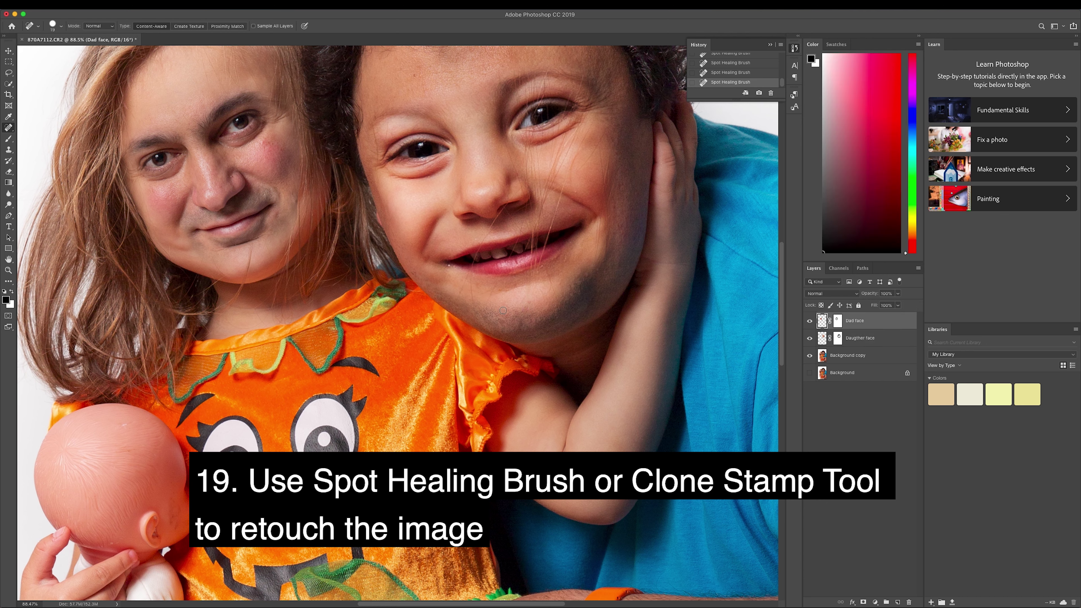
key(ctrl+z)
key(ctrl+z)
click(532, 260)
click(250, 253)
click(823, 357)
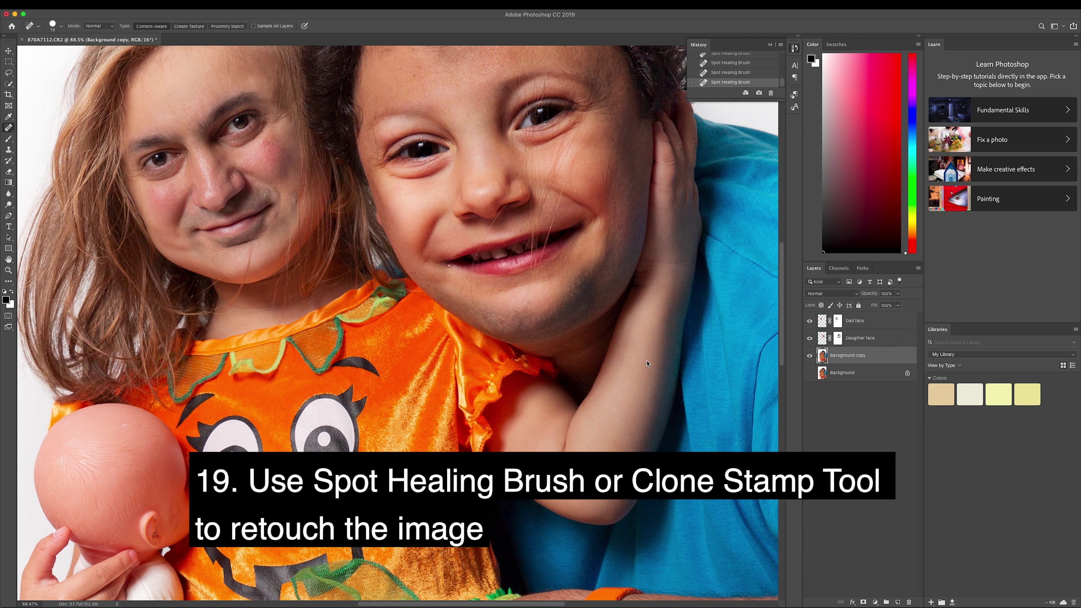
drag(245, 275, 254, 249)
key(alt+bracketright)
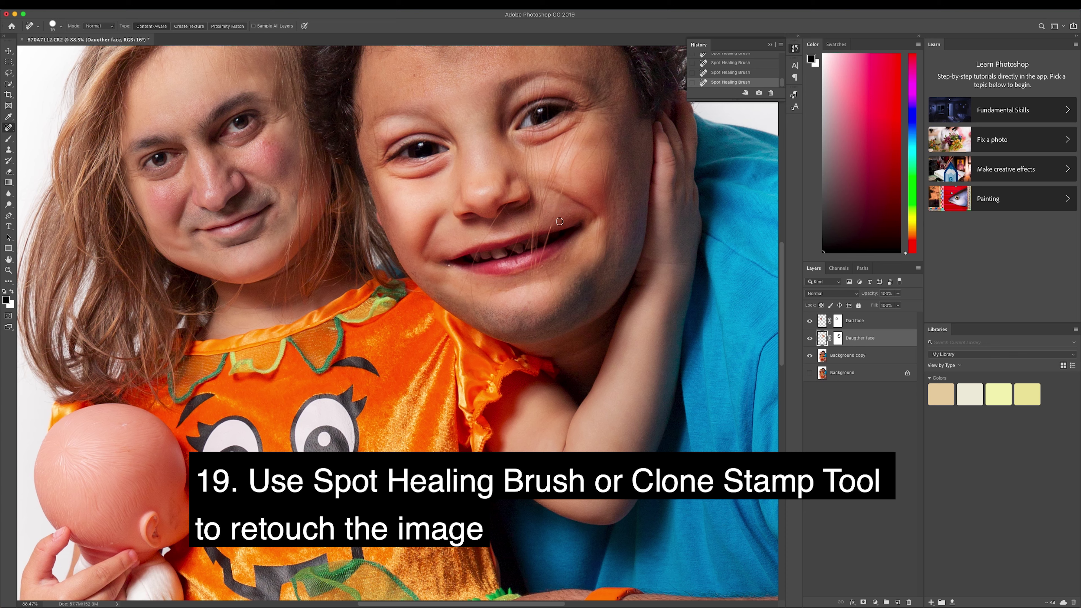
drag(737, 171, 737, 146)
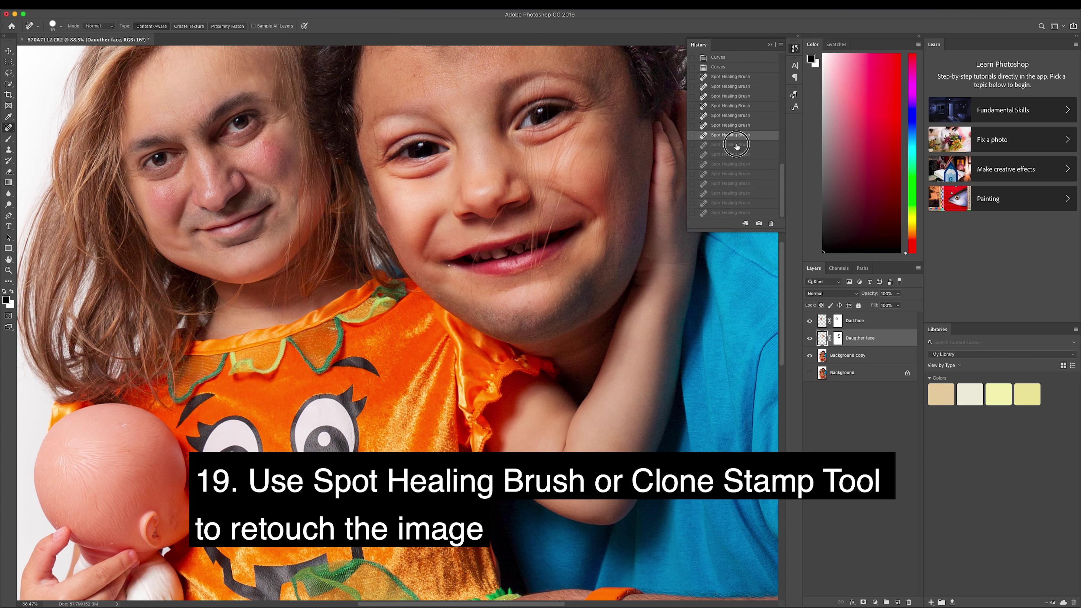
click(737, 145)
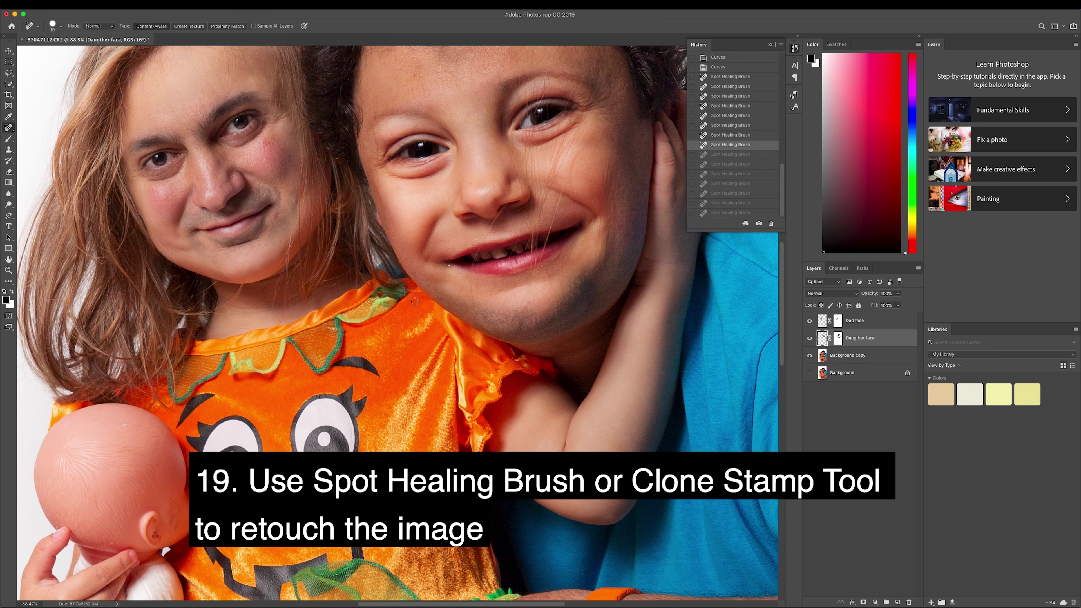
click(770, 45)
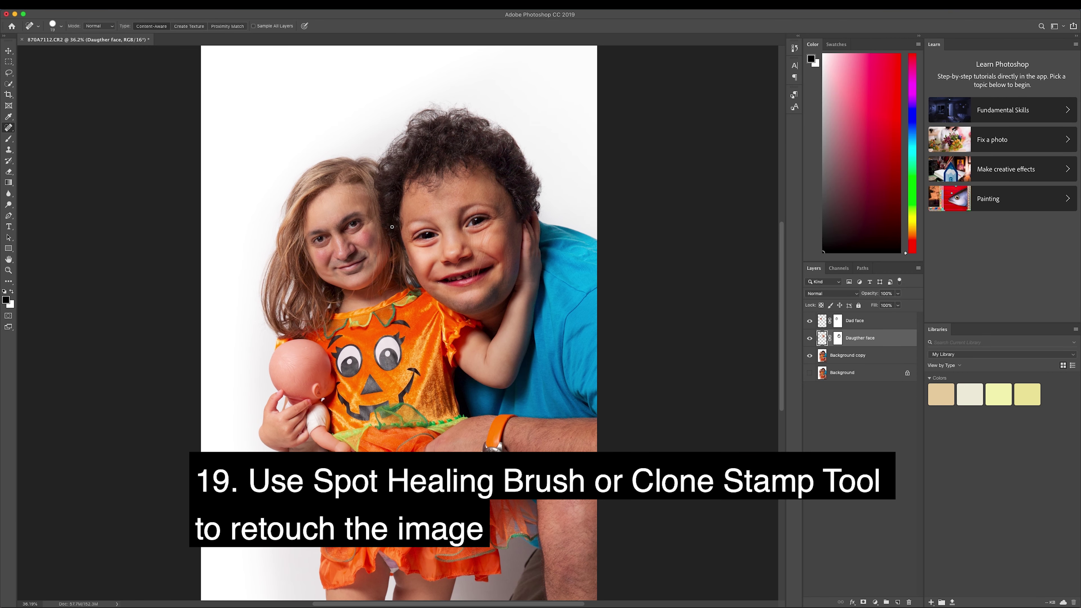
Export the photo with Export As as a full-size JPG at 100% quality
click(71, 11)
mouse_move(86, 112)
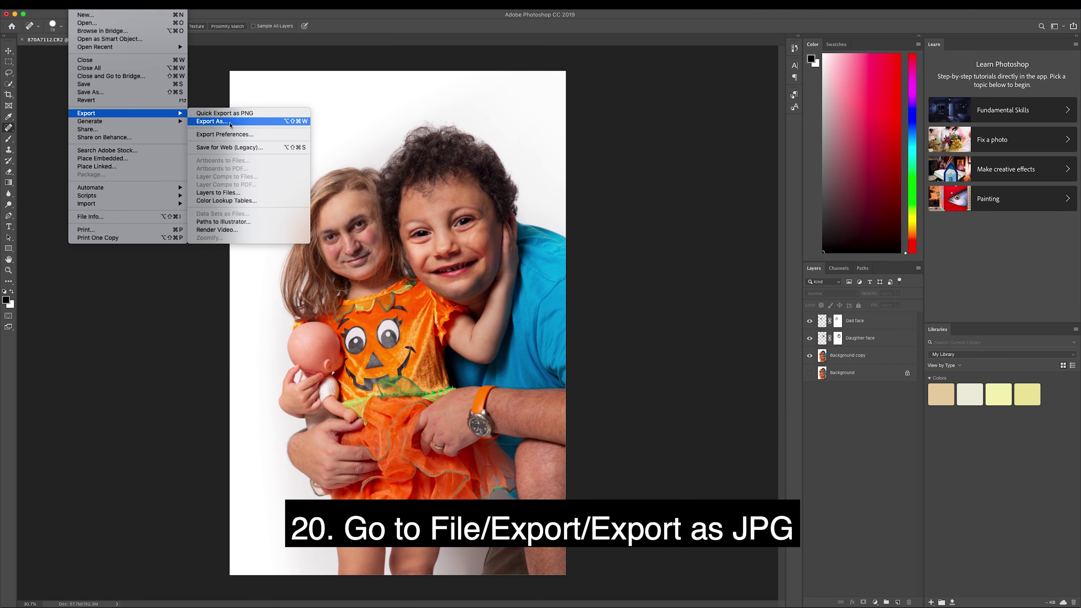
click(230, 123)
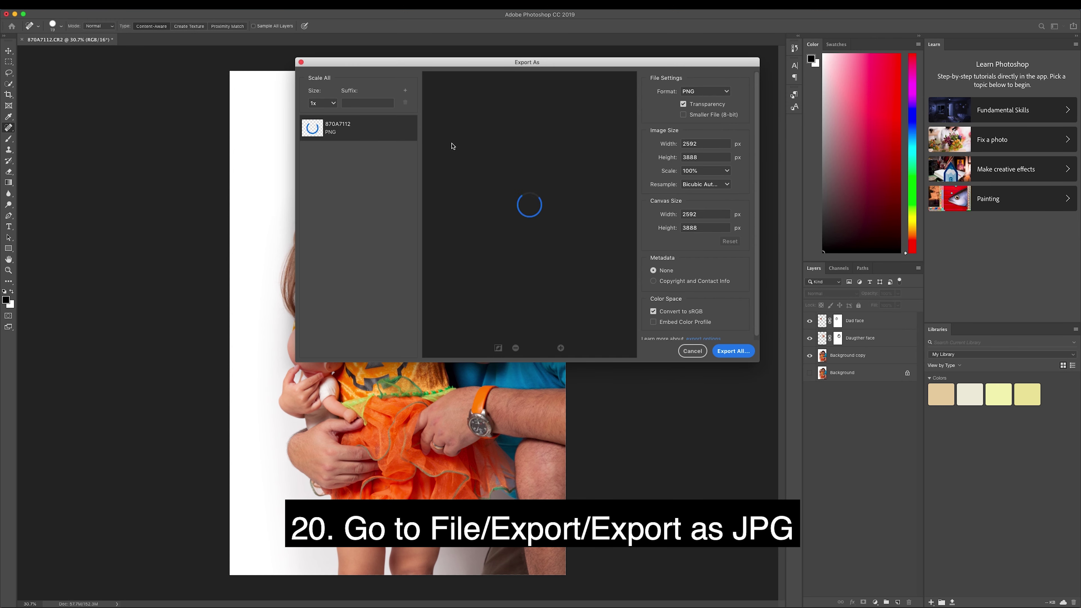
click(705, 91)
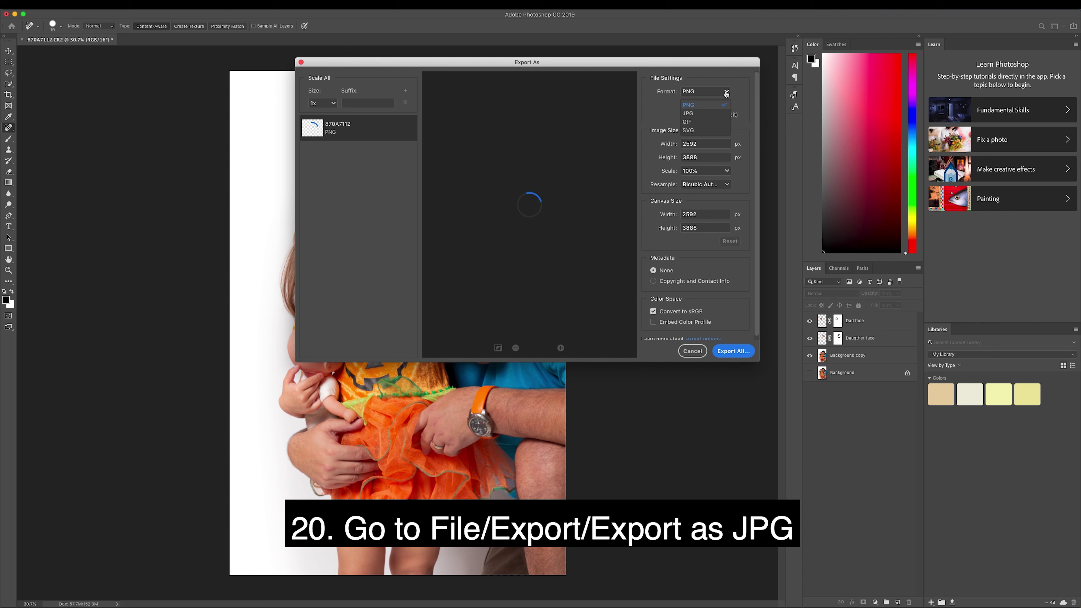
click(696, 114)
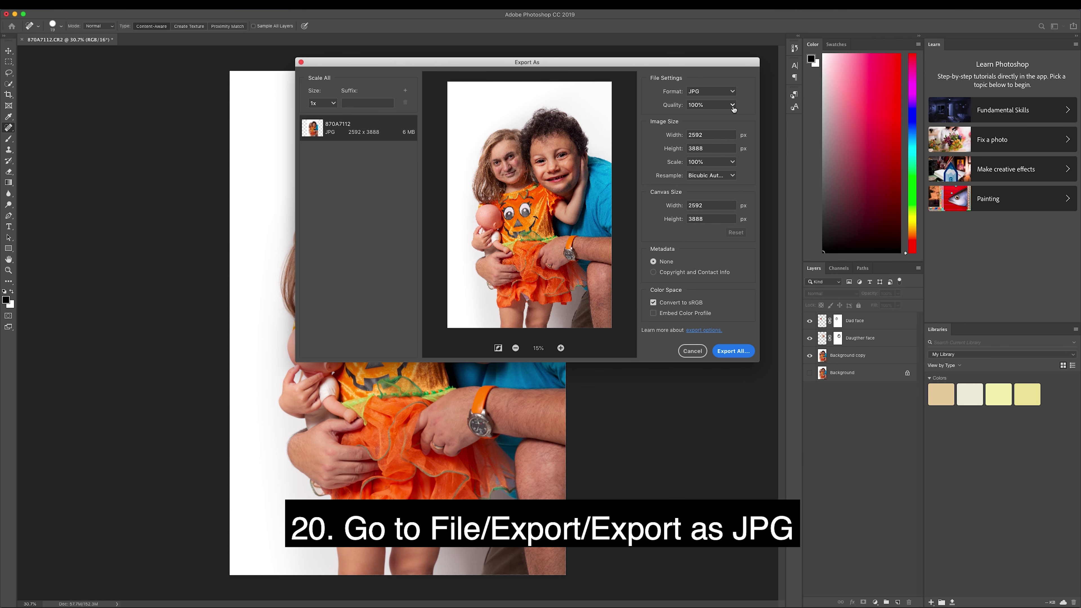
click(736, 355)
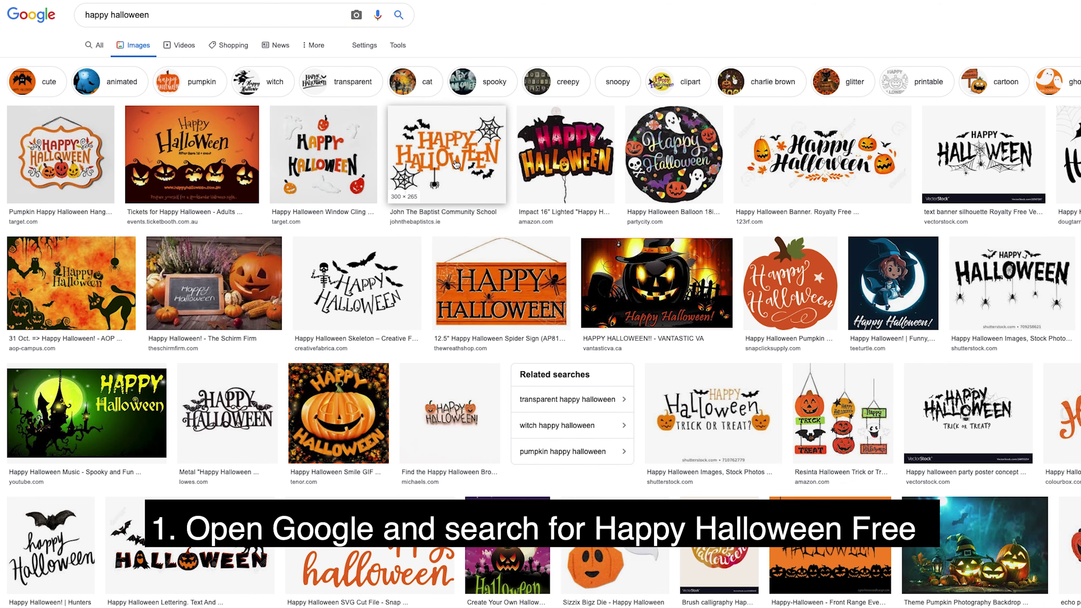
Search Google Images for 'happy halloween free' and open the Printable Cuttable Creatables SVG result
click(174, 14)
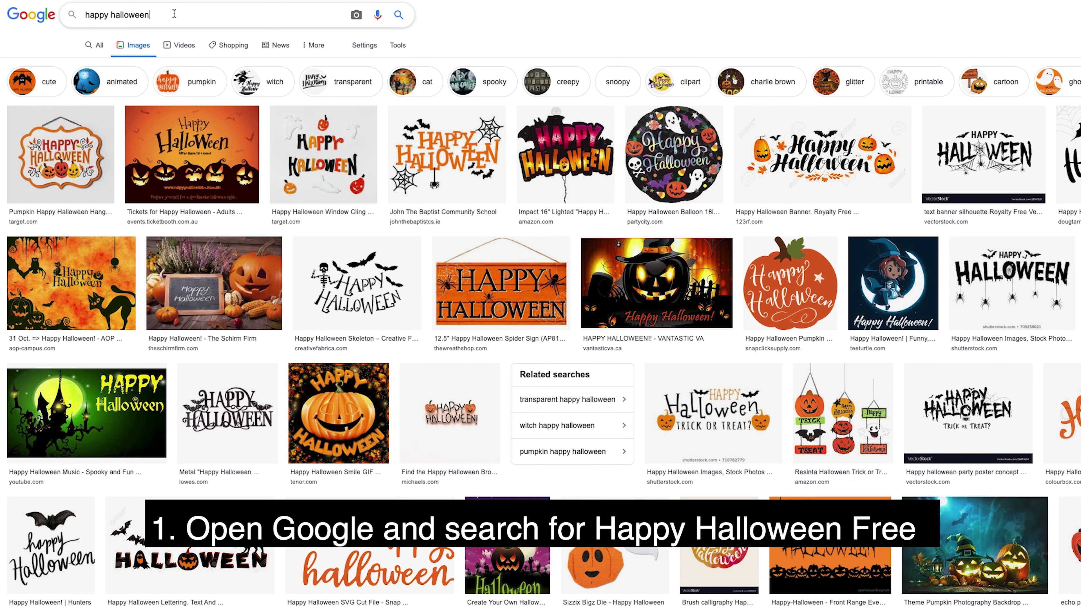
text(free)
key(Return)
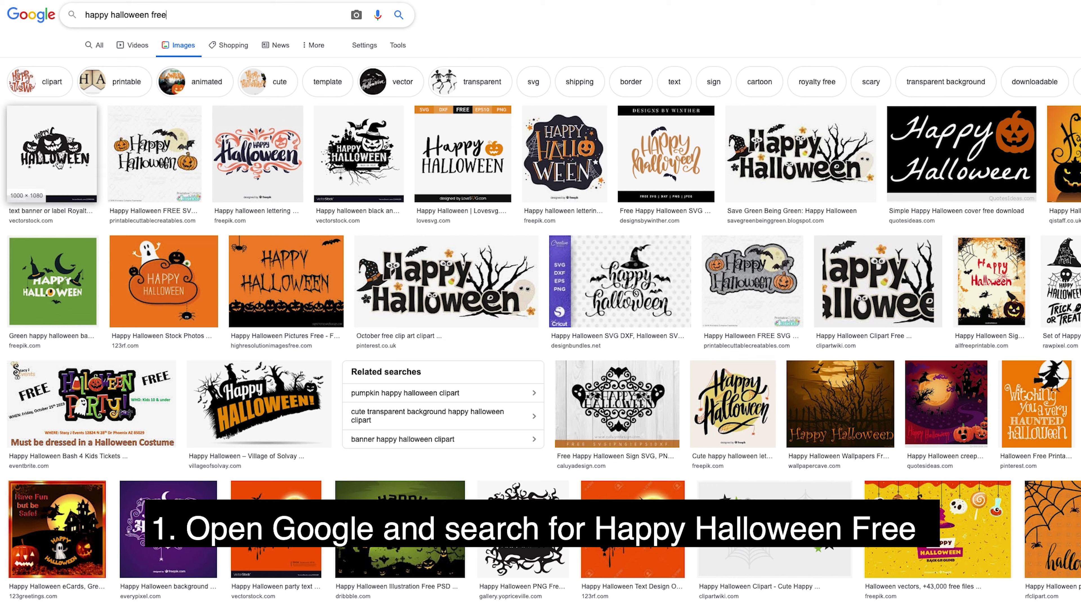
click(59, 164)
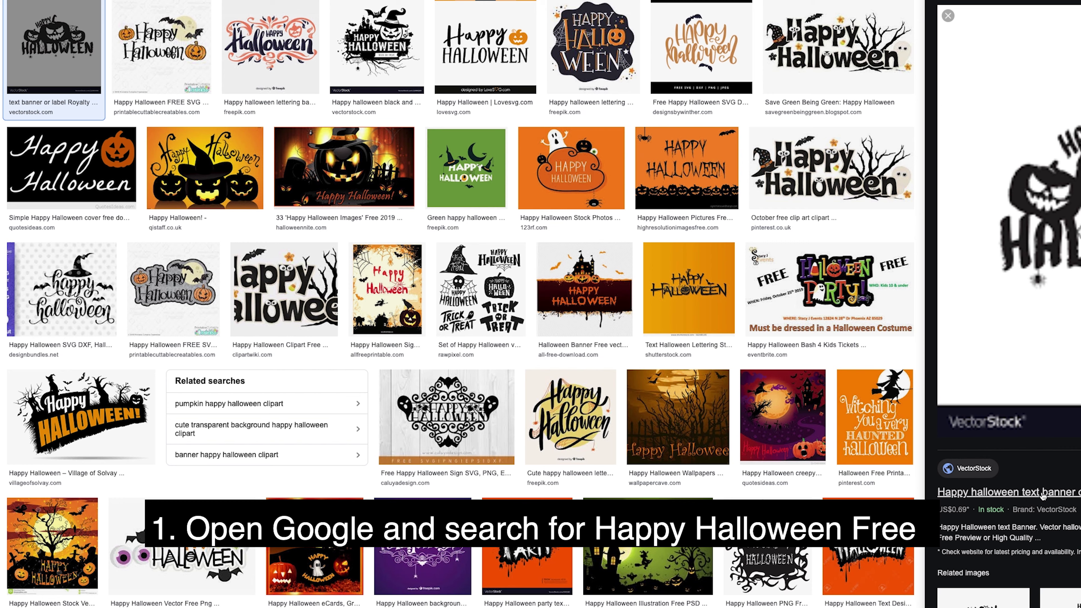
click(165, 26)
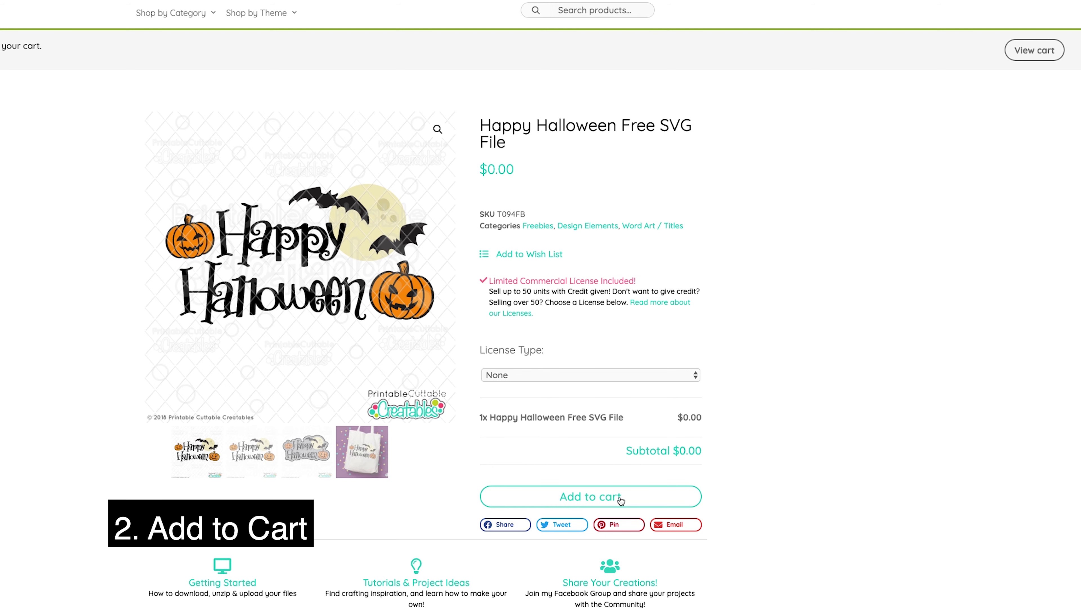
Add the free Happy Halloween SVG to the cart, check out and accept the terms
click(621, 501)
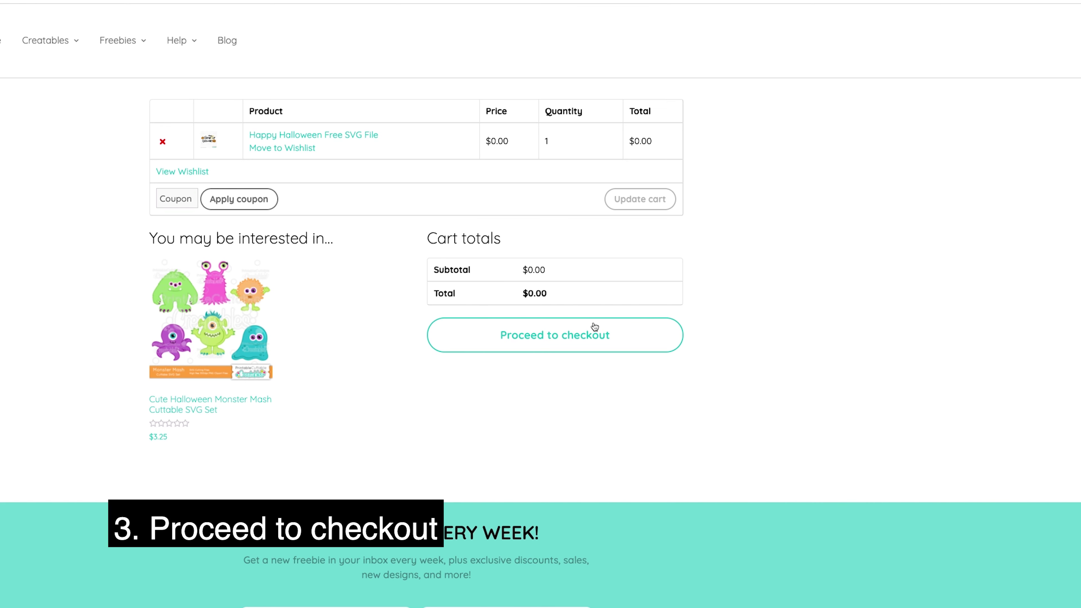
click(592, 328)
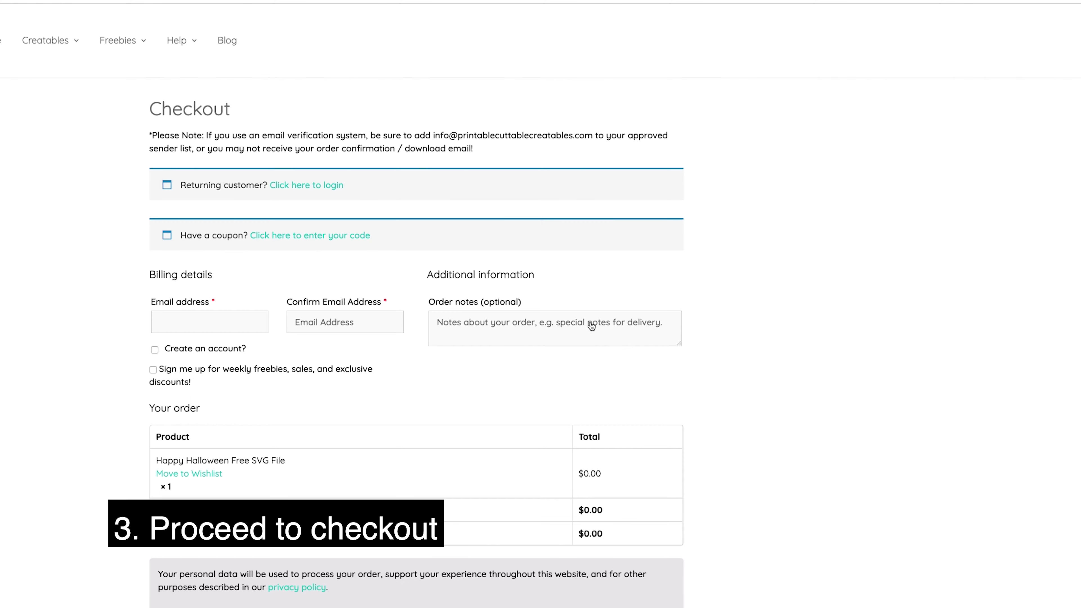
scroll(586, 335, down, 5)
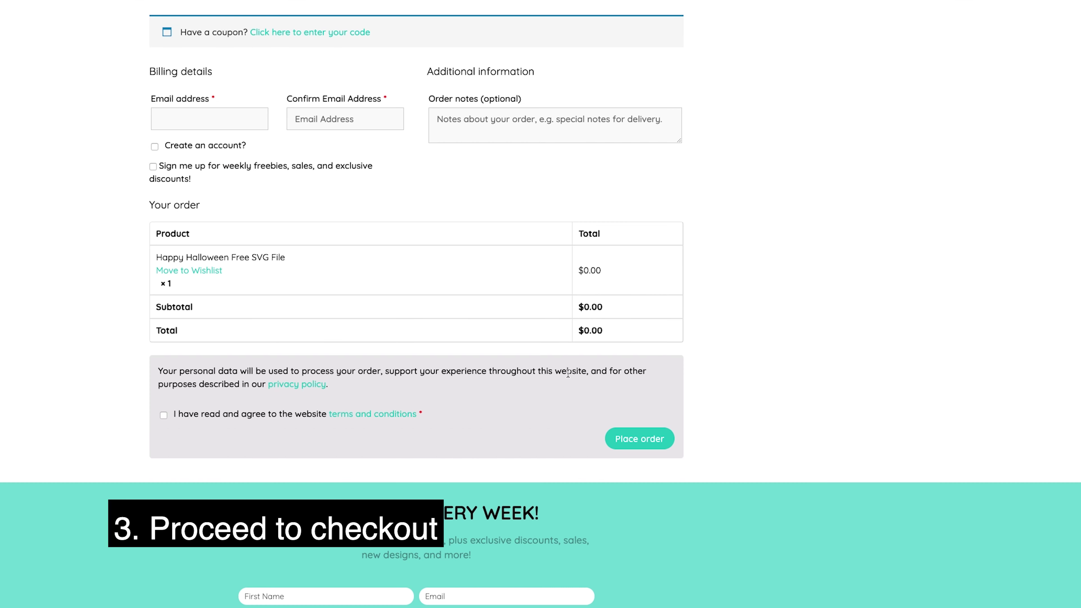
click(164, 415)
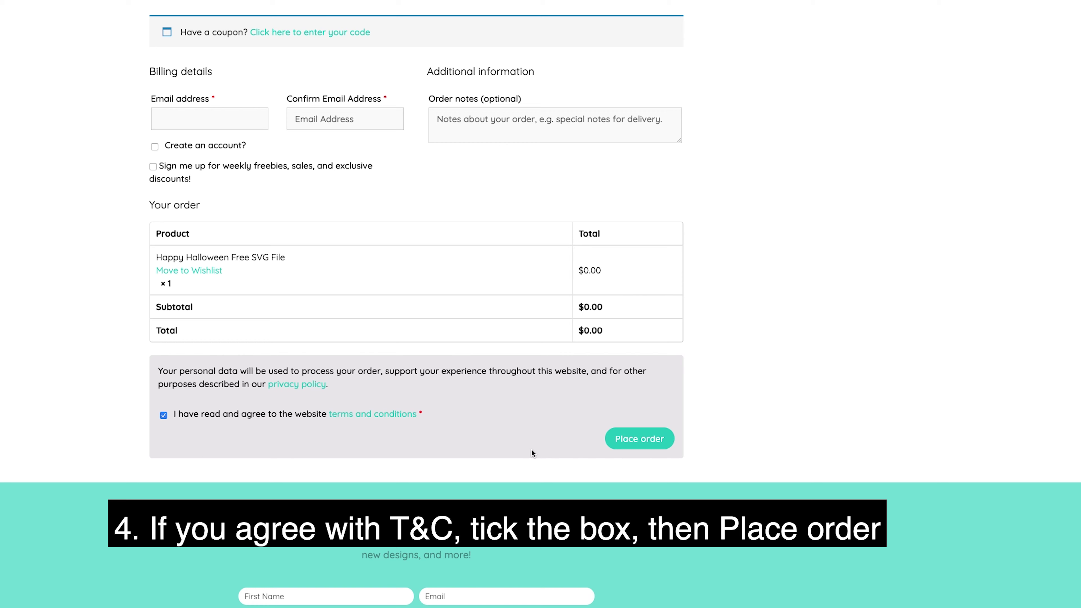
click(641, 441)
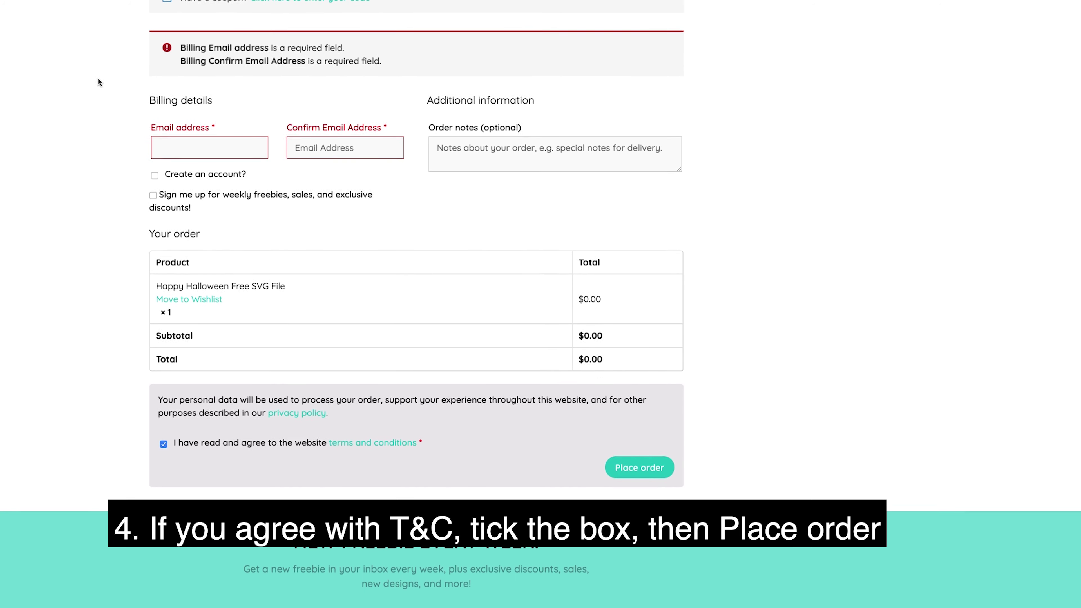
Paste the e-mail address into both e-mail fields, place the order and download the zip
click(215, 145)
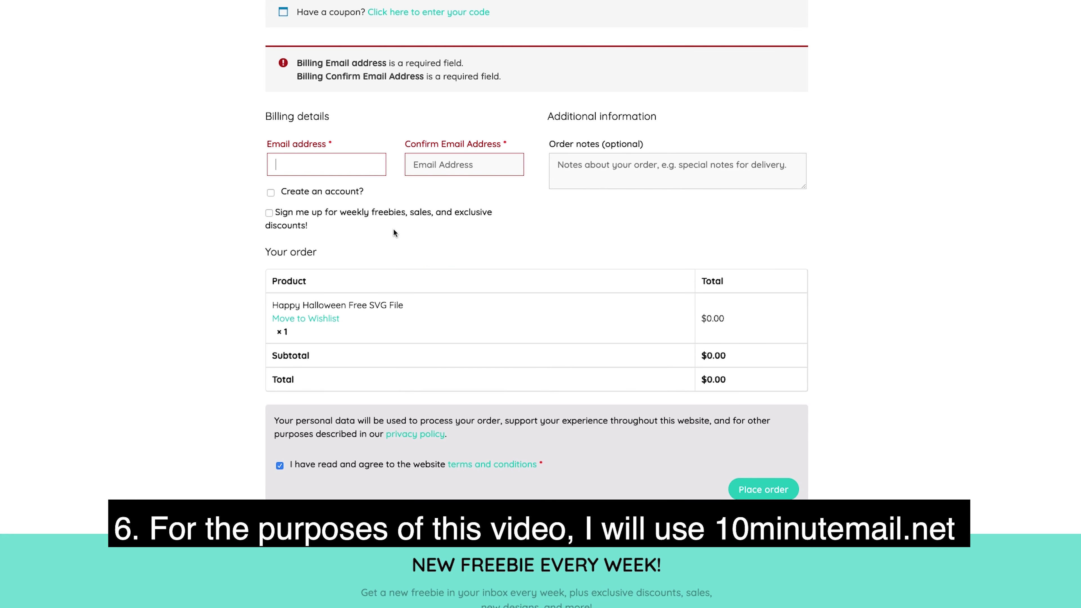
right_click(297, 159)
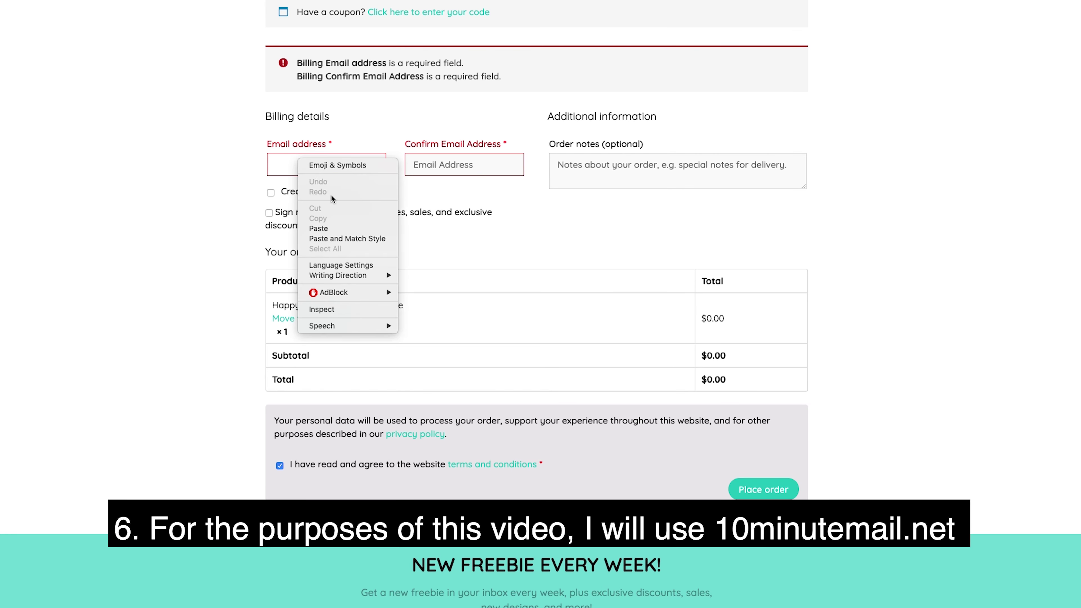
click(329, 229)
click(456, 163)
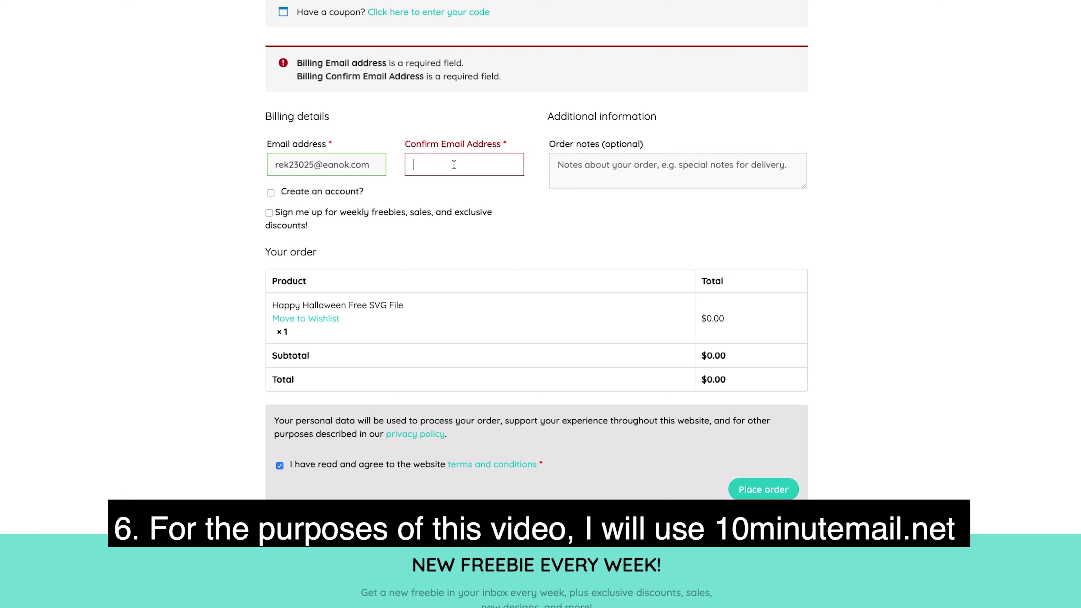
right_click(454, 164)
click(482, 232)
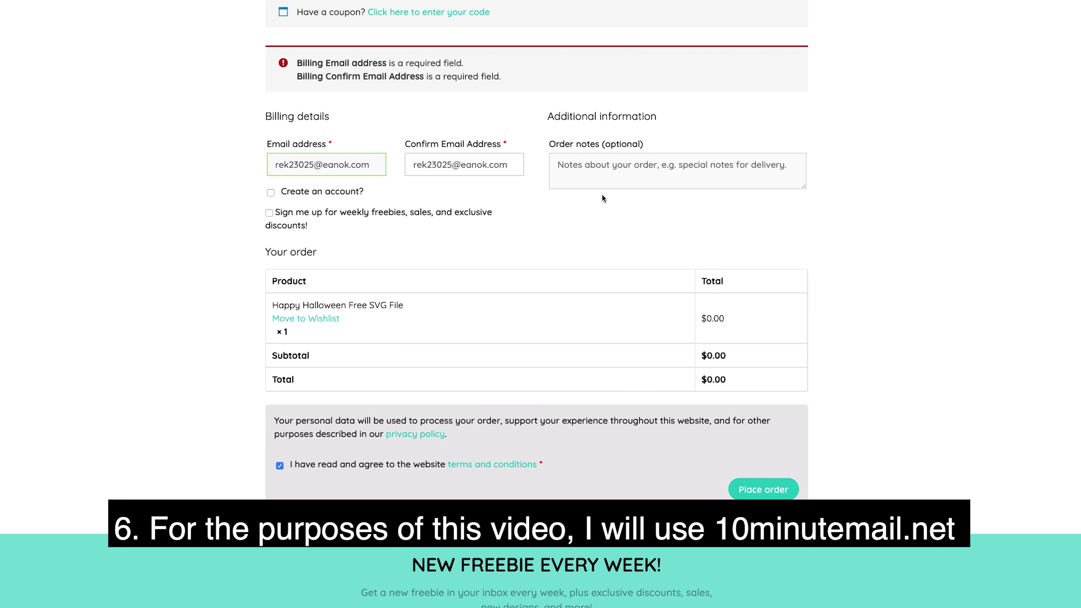
click(761, 491)
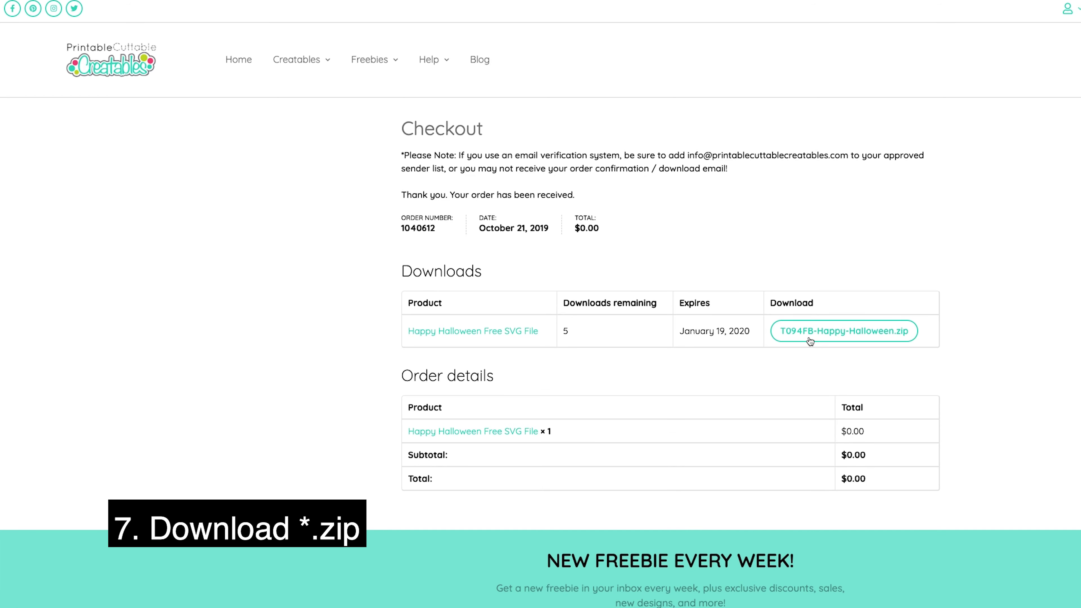
click(810, 339)
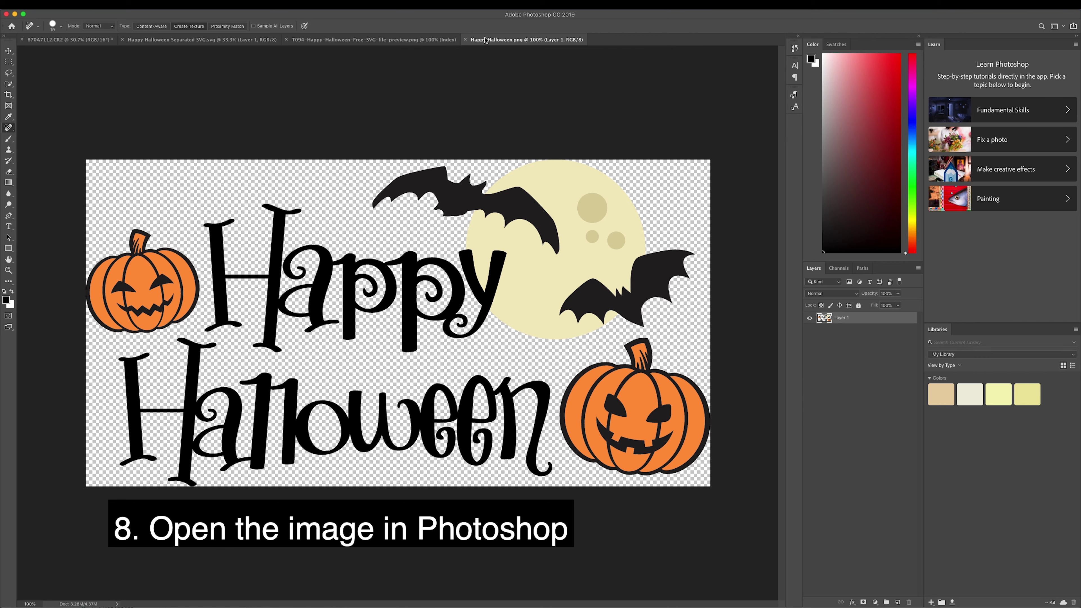
Float Happy Halloween.png and drag its artwork onto the family photo, accepting the bit-depth warning
drag(485, 40, 499, 122)
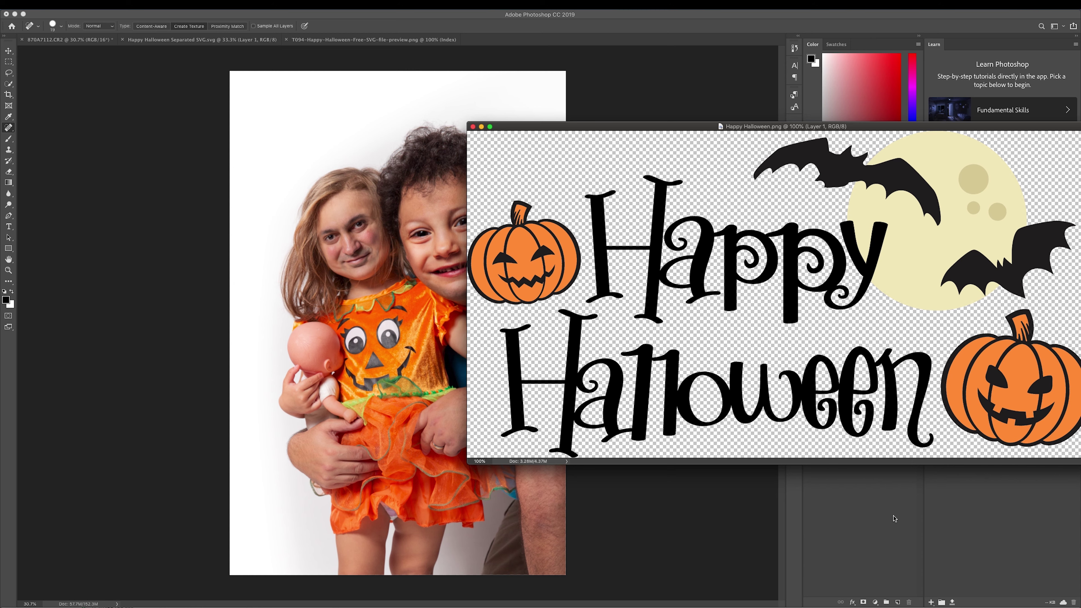
click(8, 51)
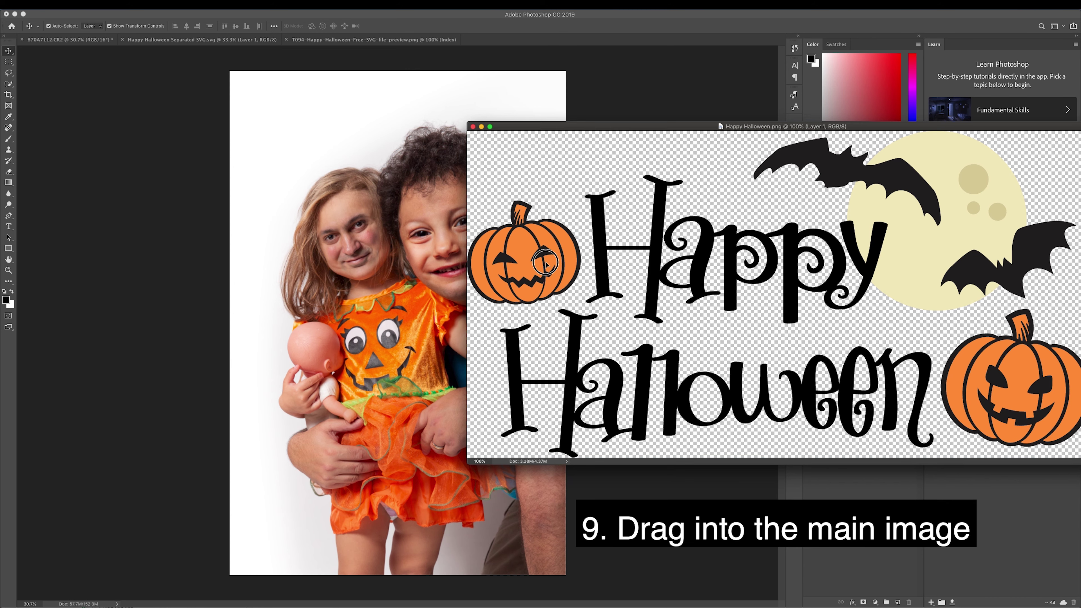
drag(547, 265, 299, 258)
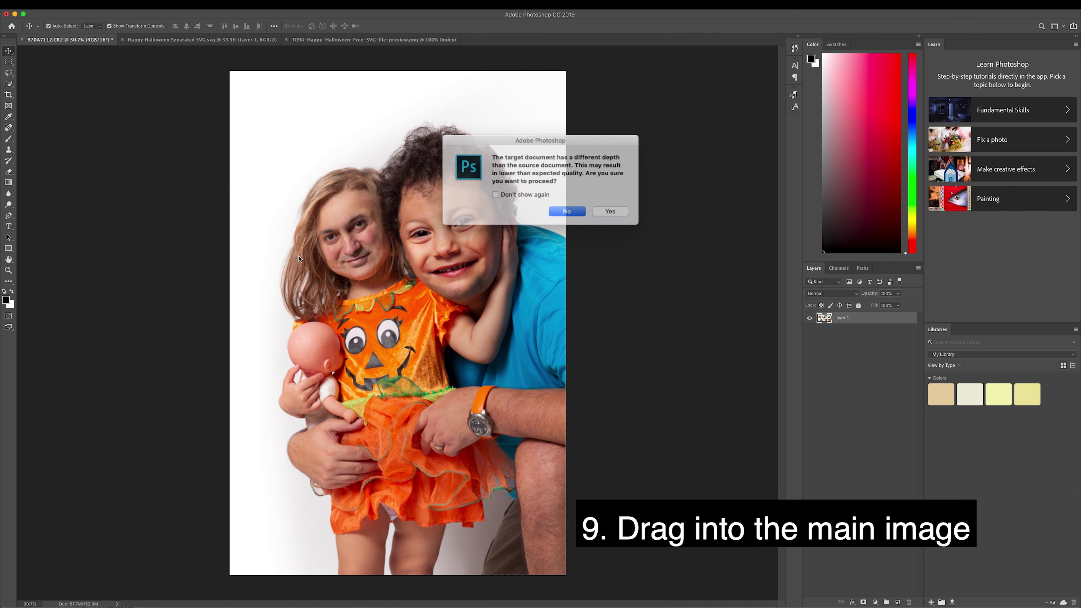
click(609, 210)
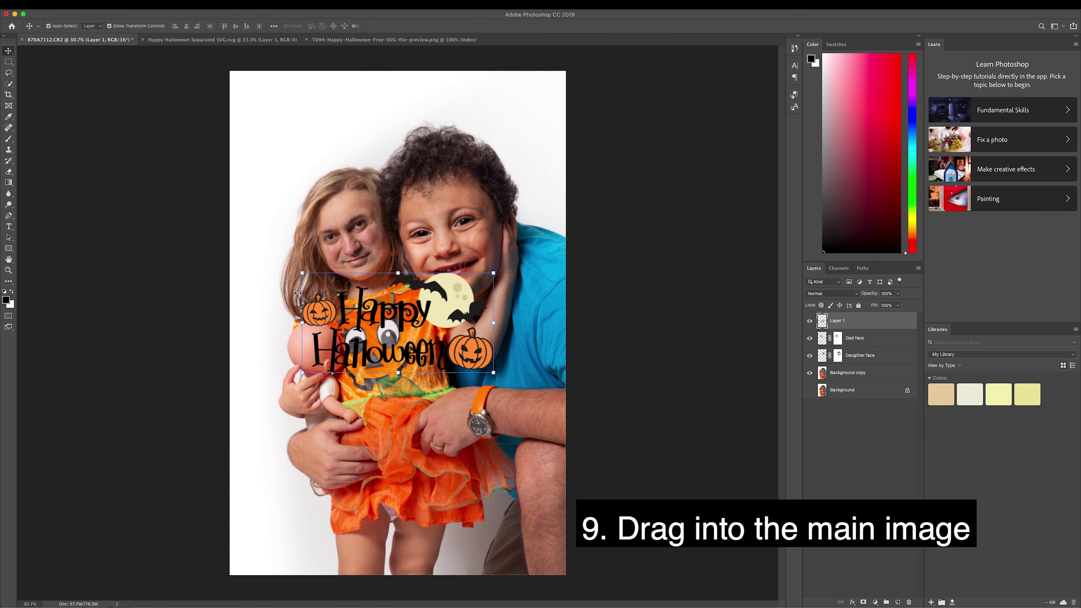
Enlarge the Happy Halloween artwork to about 175% and move it to the photo's bottom
drag(493, 372, 623, 441)
mouse_move(460, 340)
mouse_down()
mouse_move(407, 468)
mouse_move(399, 466)
mouse_up()
drag(570, 401, 564, 400)
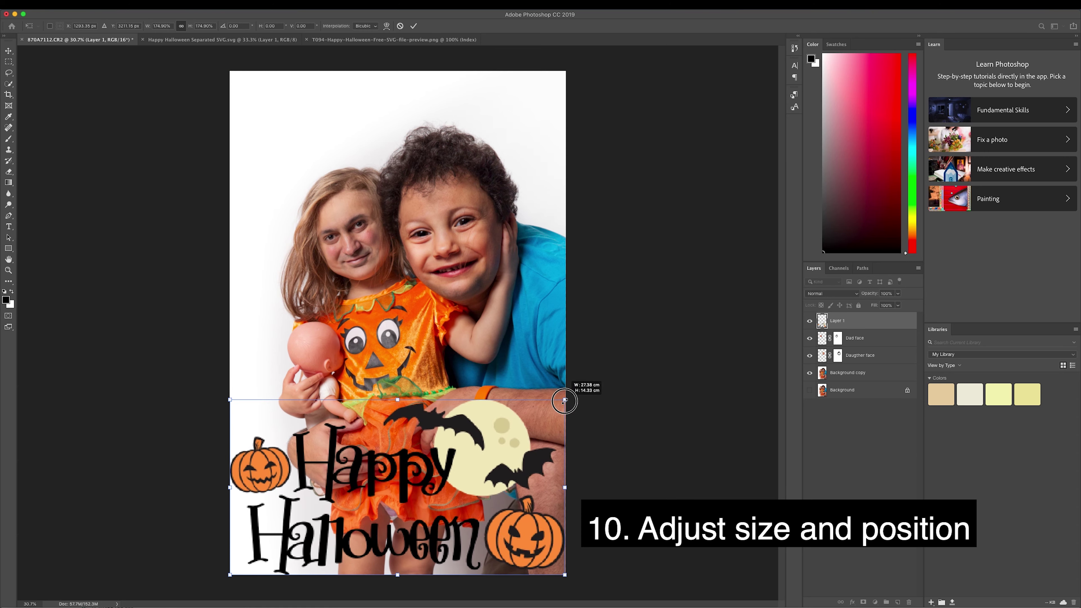
key(Return)
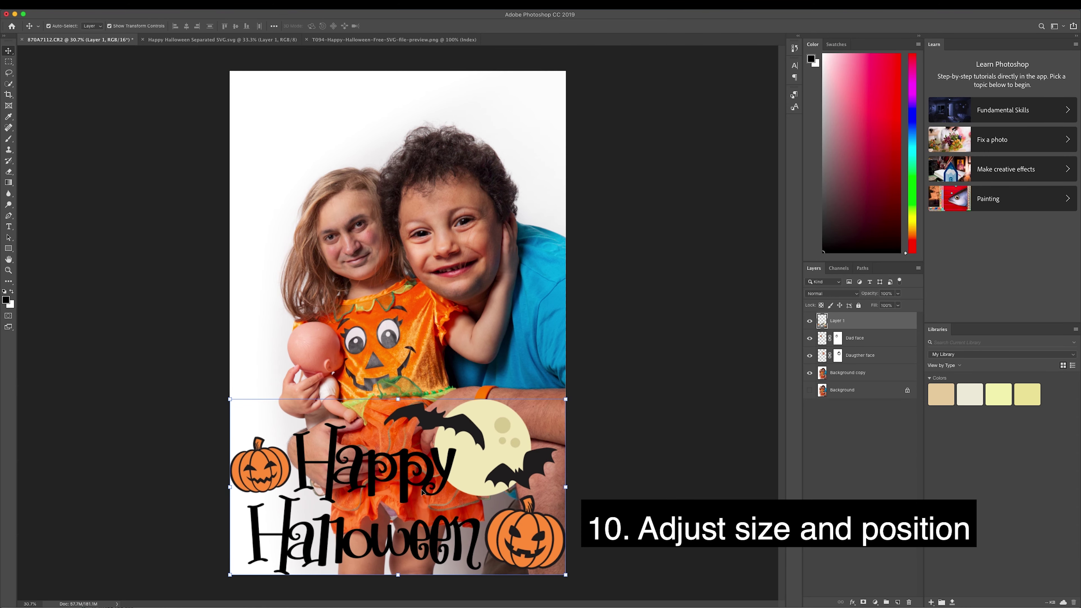
Shrink the artwork to about 78% and fine-tune its position across the girl's costume
key(ctrl+t)
drag(230, 399, 274, 423)
drag(566, 575, 535, 563)
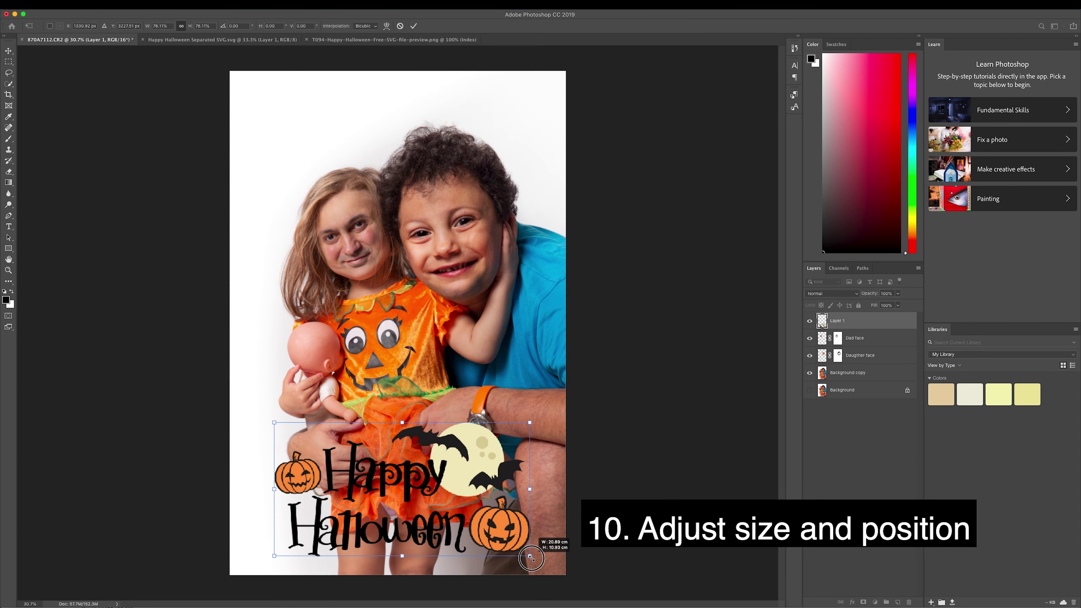
drag(484, 521, 481, 500)
key(Return)
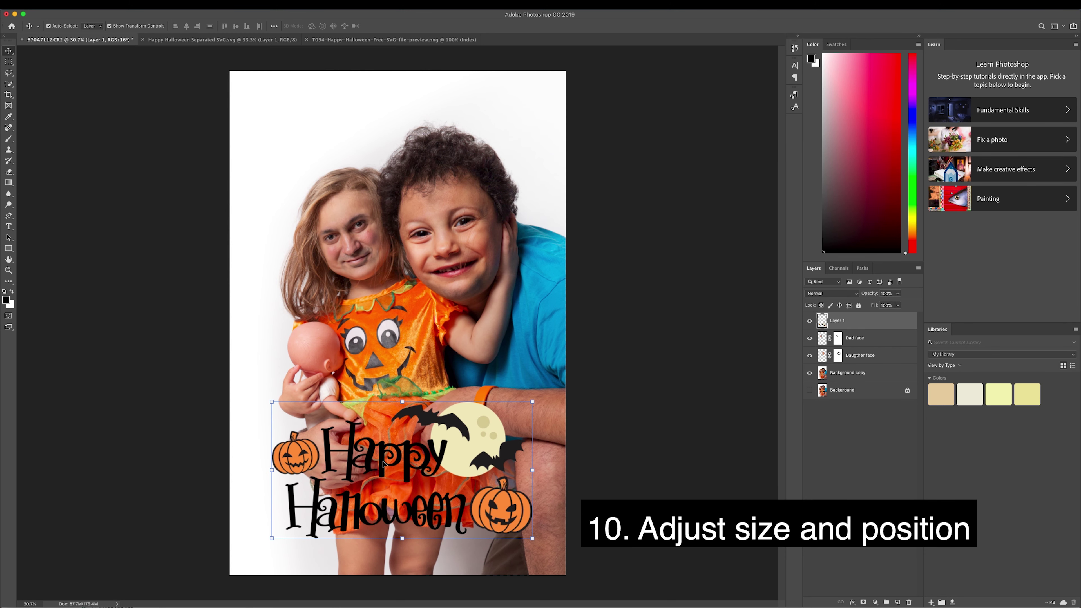
drag(383, 463, 386, 462)
Deselect the artwork layer and bring up the Export As settings for the photo
click(878, 465)
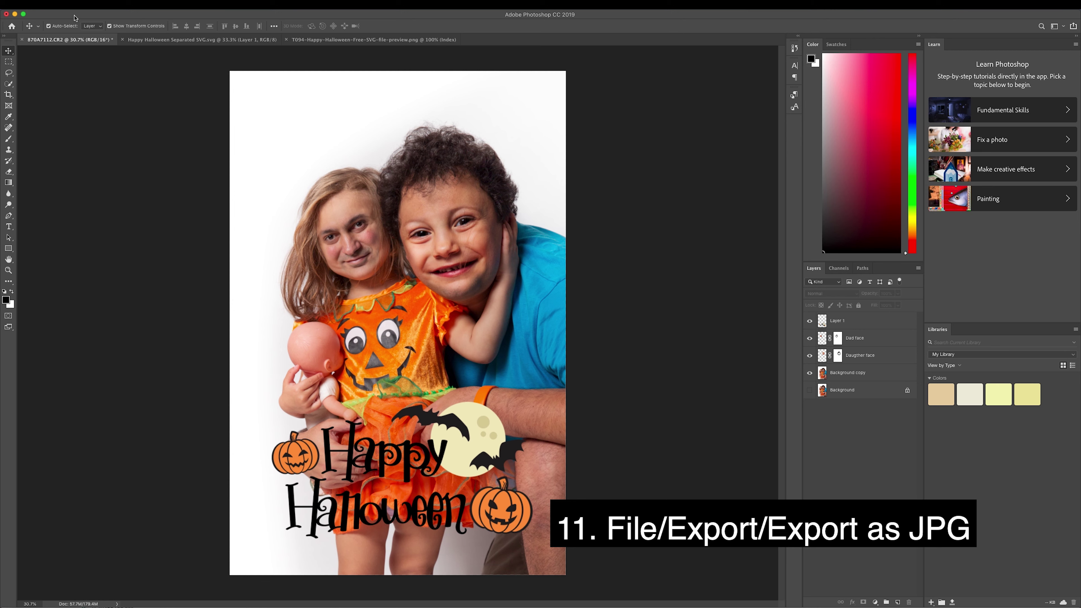
click(74, 5)
mouse_move(88, 113)
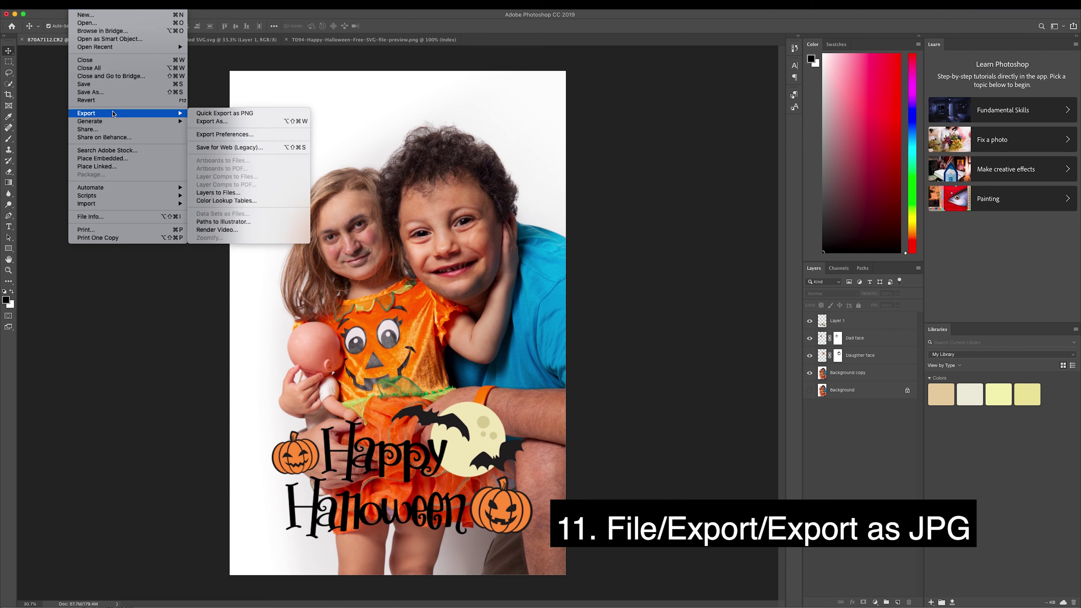
click(235, 122)
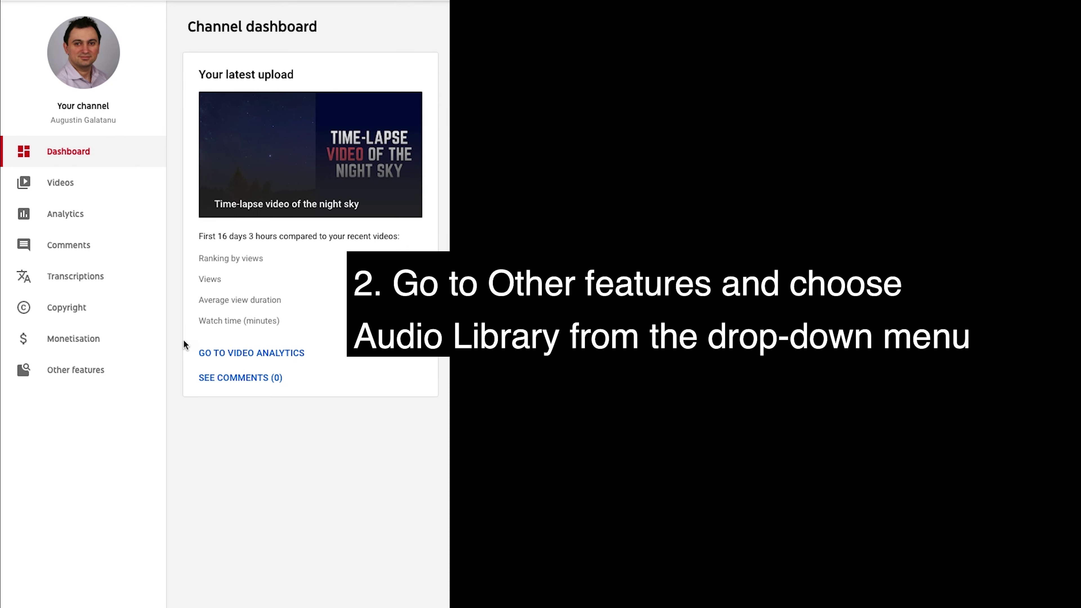
Open the Audio Library in YouTube Studio, showing only tracks with no attribution required
click(91, 369)
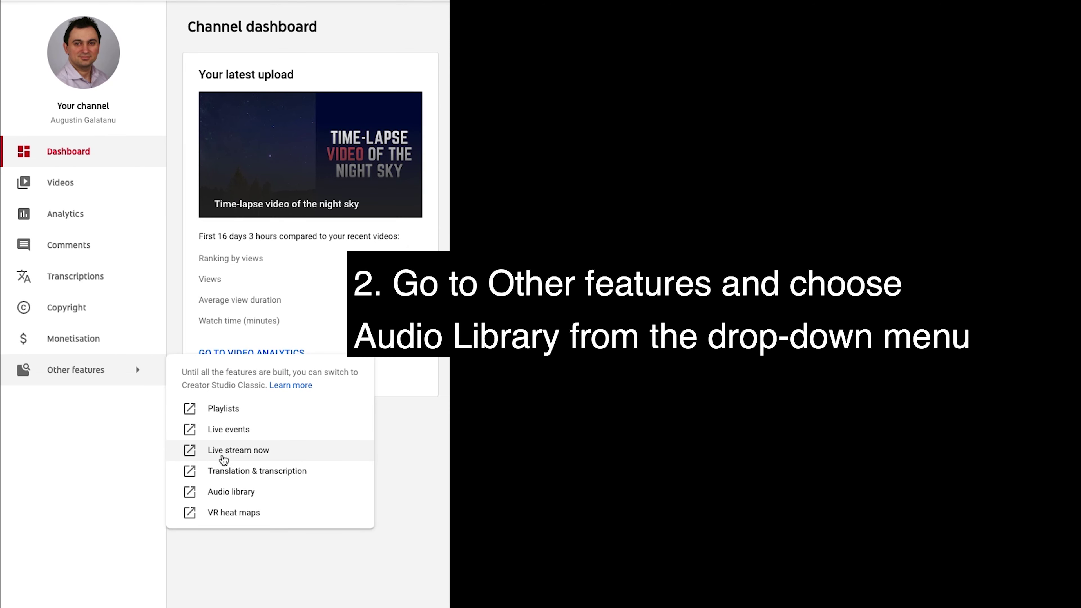
click(224, 493)
click(729, 147)
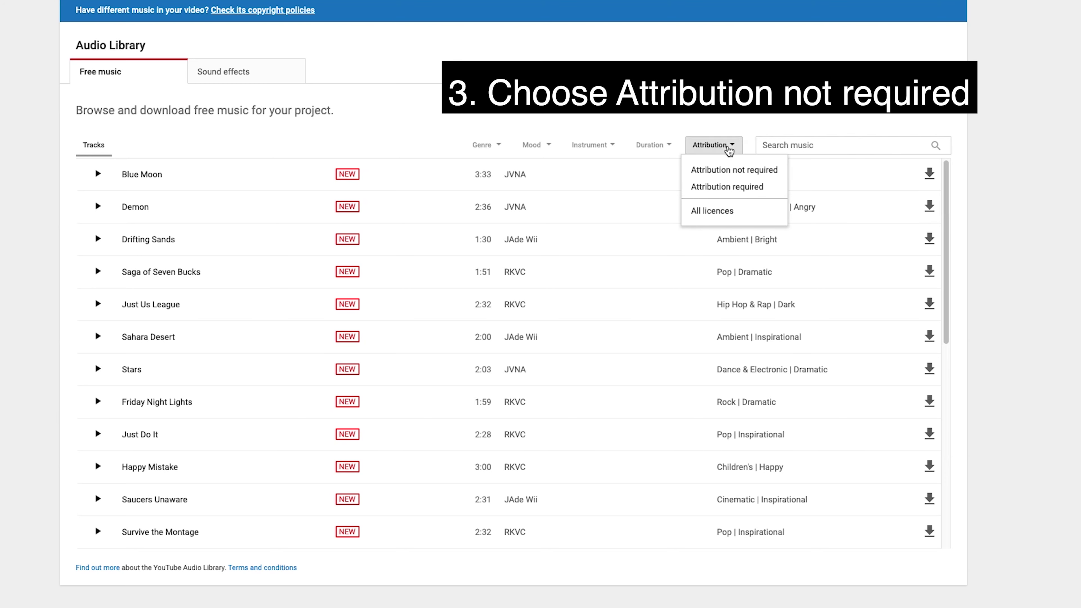
click(725, 171)
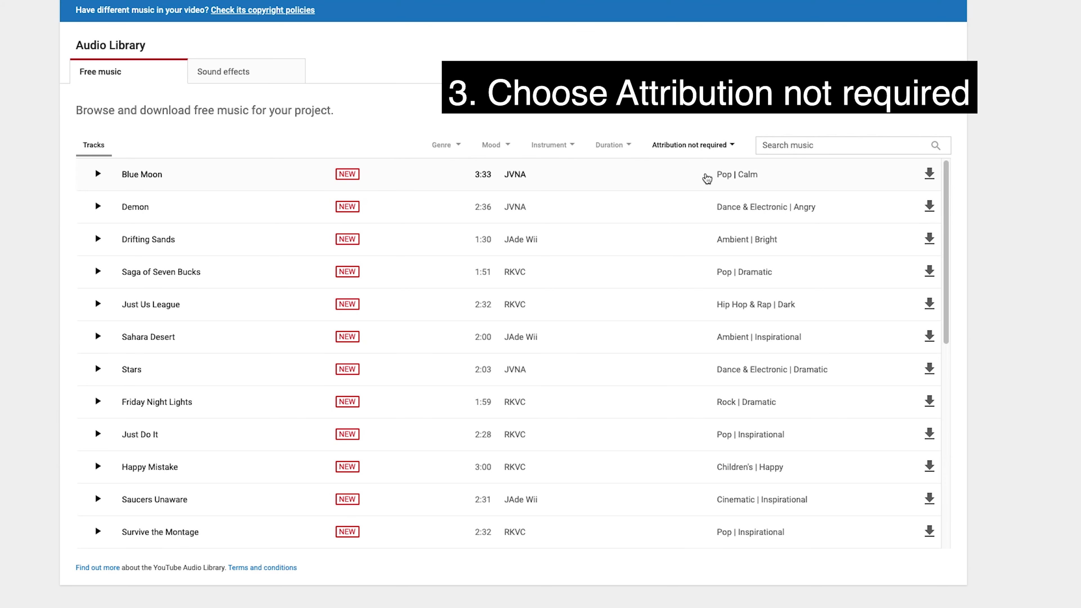
Try the Genre filter and a longer-than-five-minutes Duration filter, then clear the duration filter
click(459, 146)
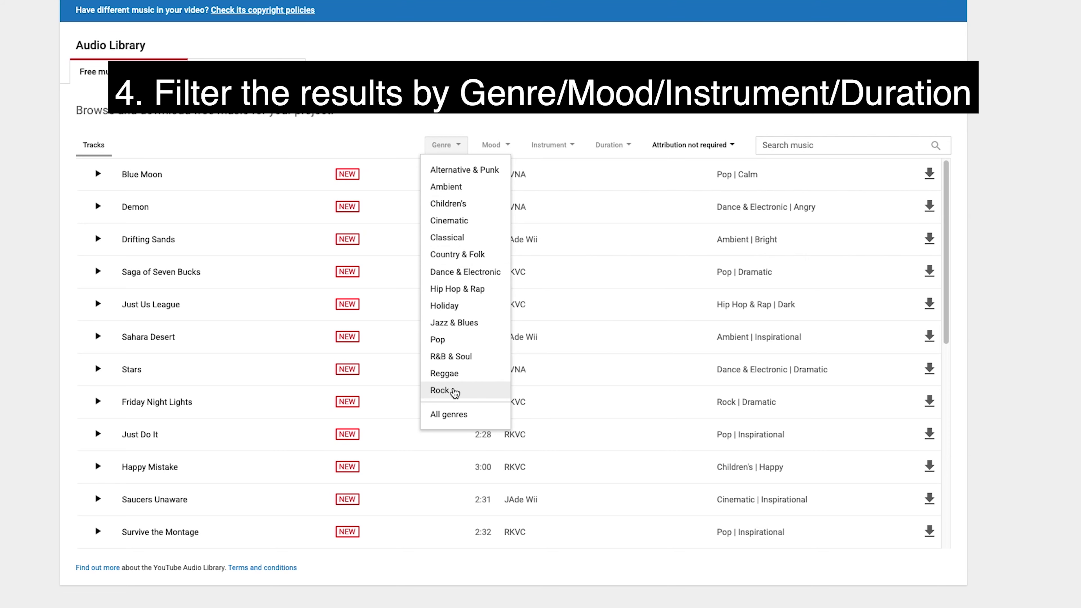
click(629, 147)
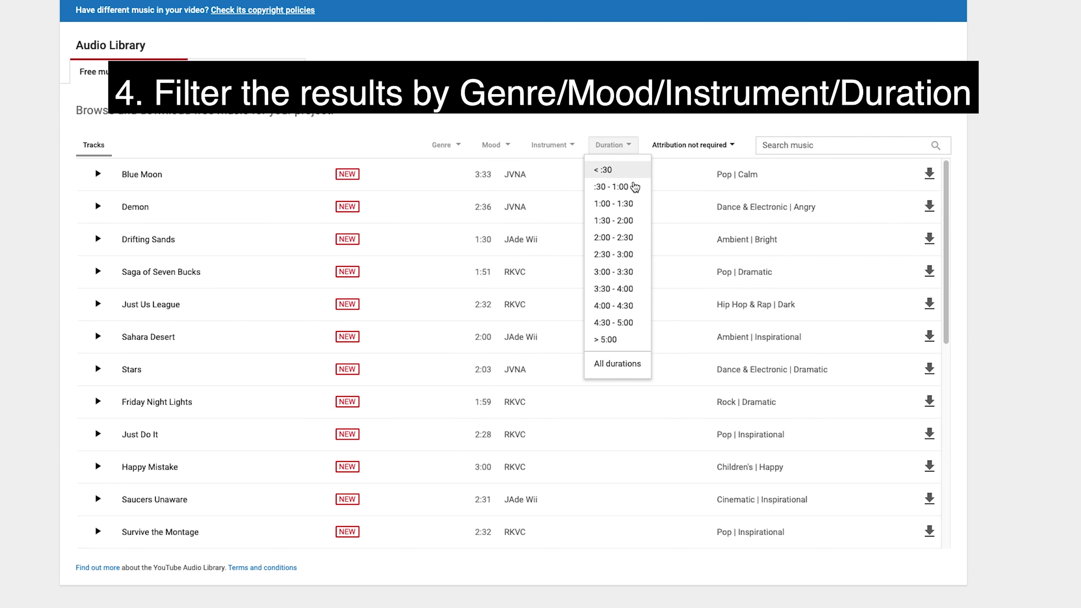
click(623, 348)
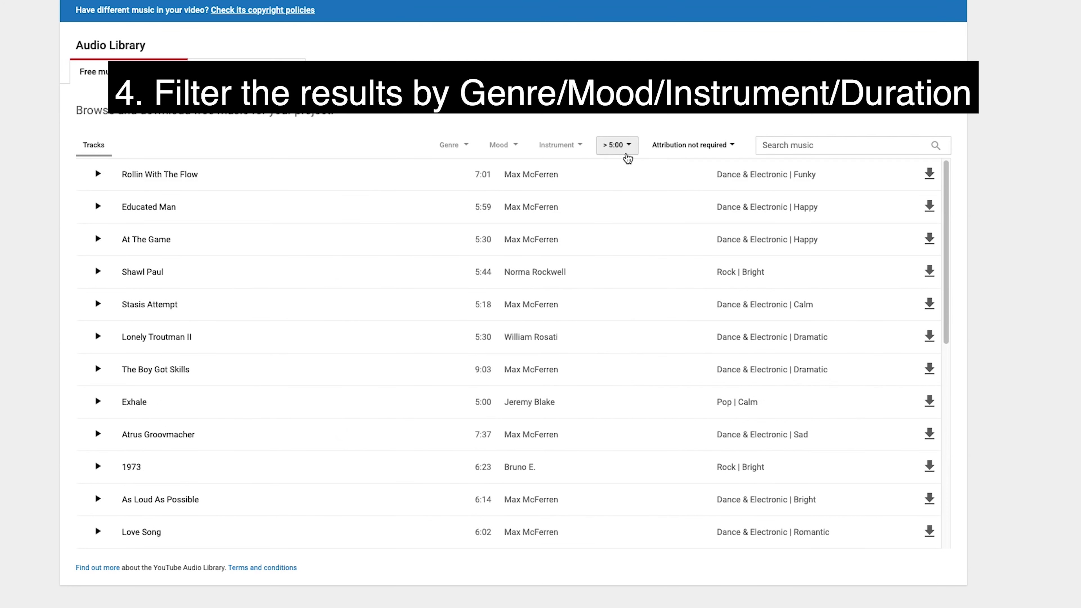
click(620, 146)
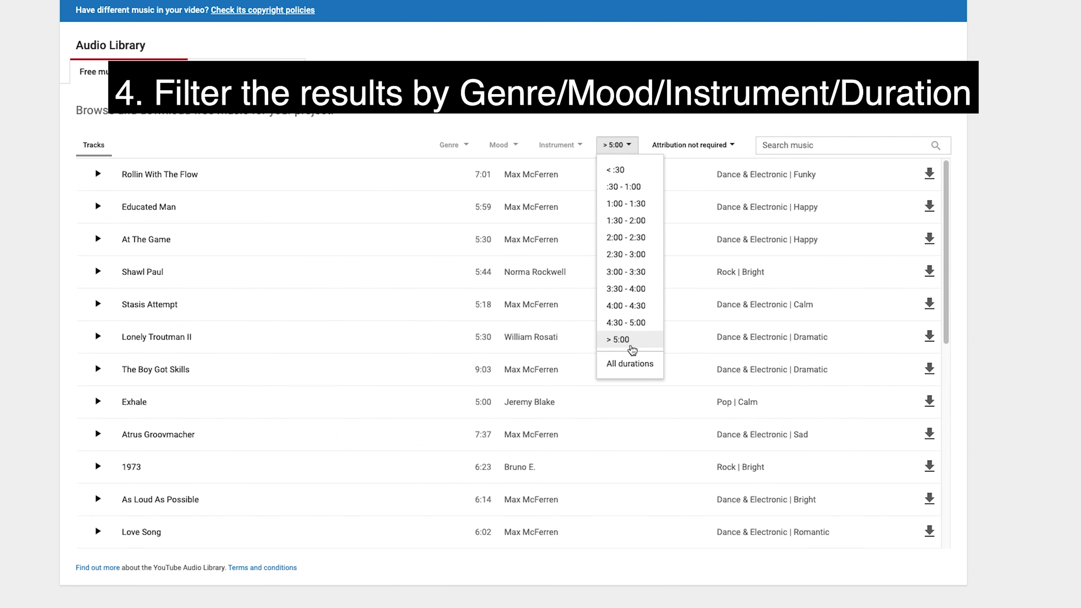
click(630, 363)
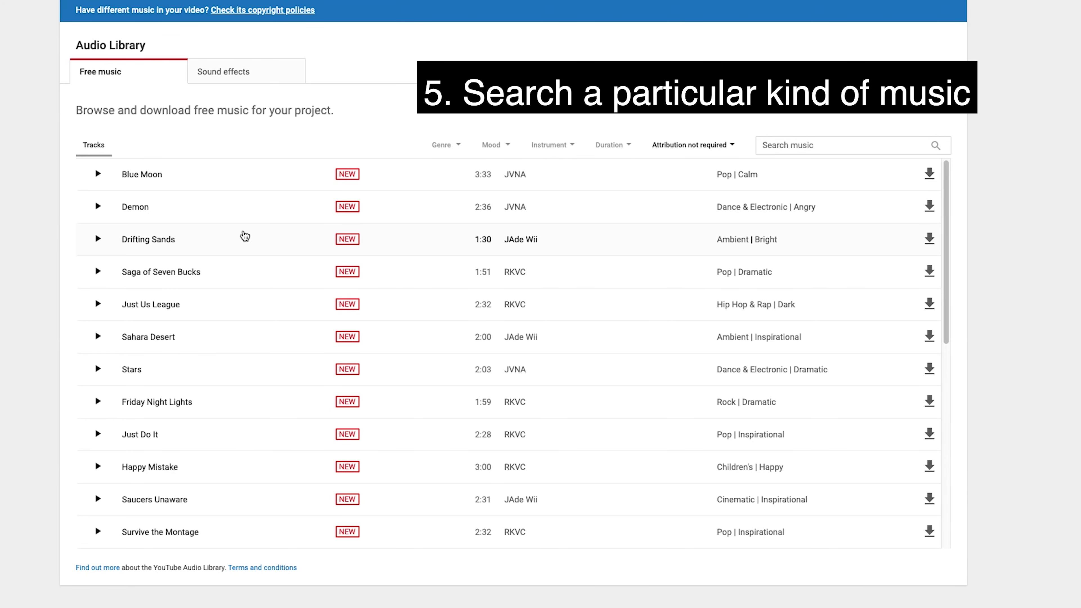
Search for horror music, preview Don't Look Inside and download it
text(horror)
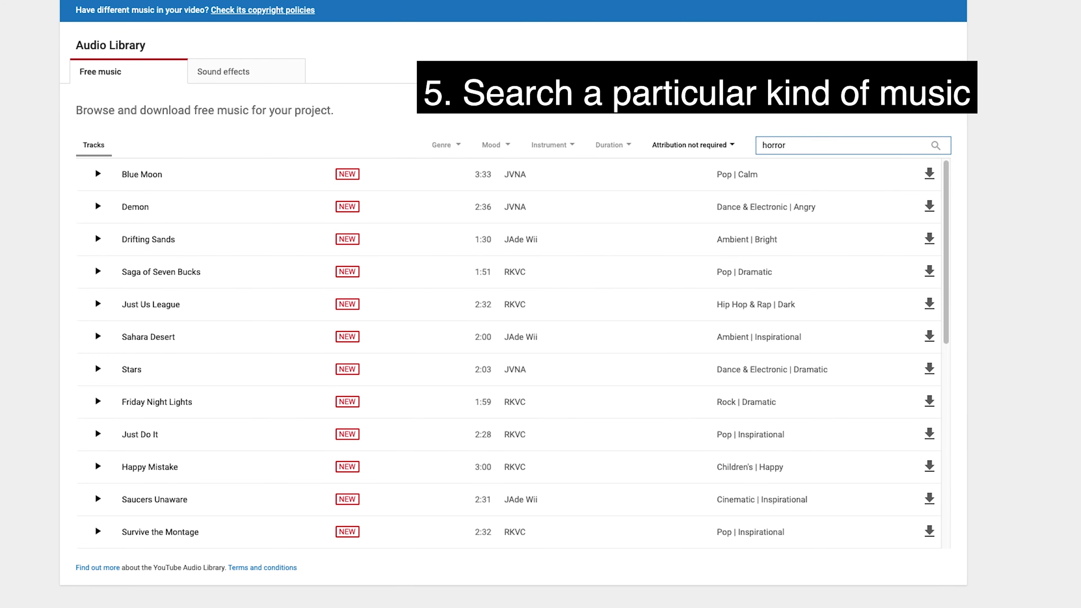
key(Return)
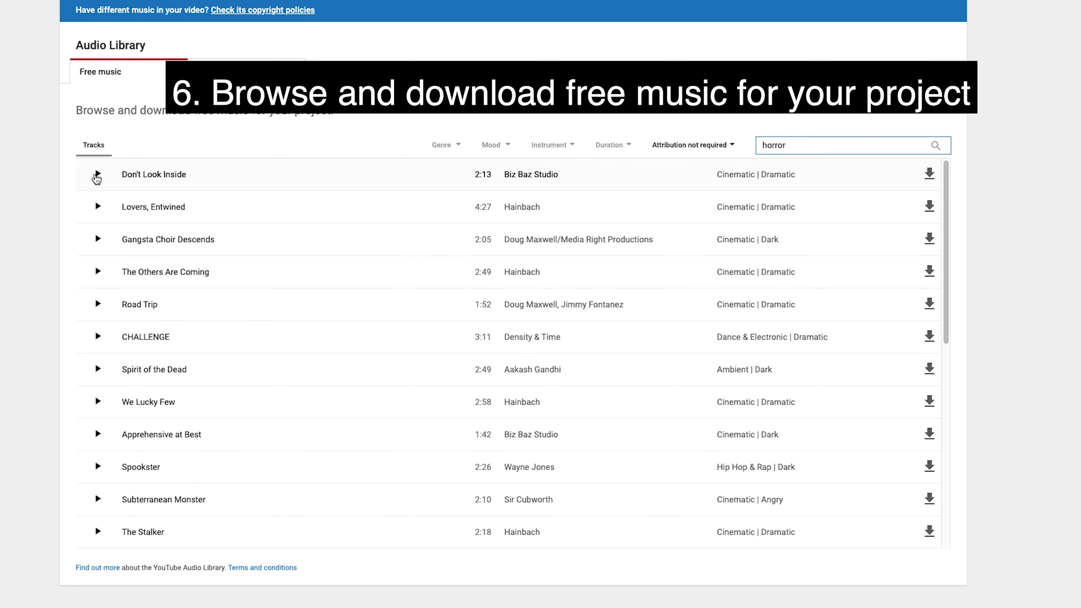
click(96, 176)
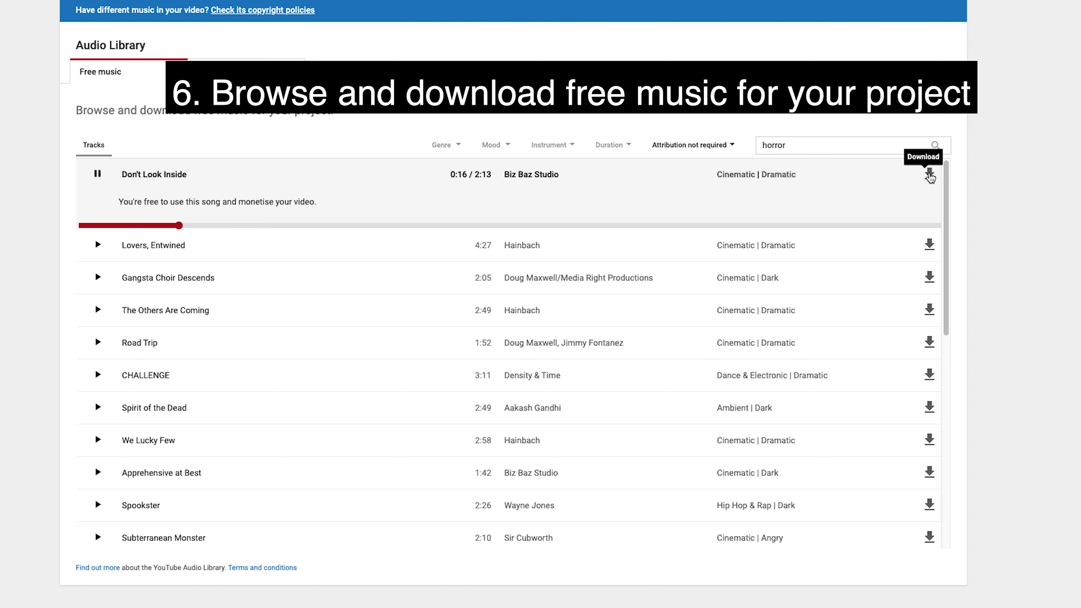
click(97, 245)
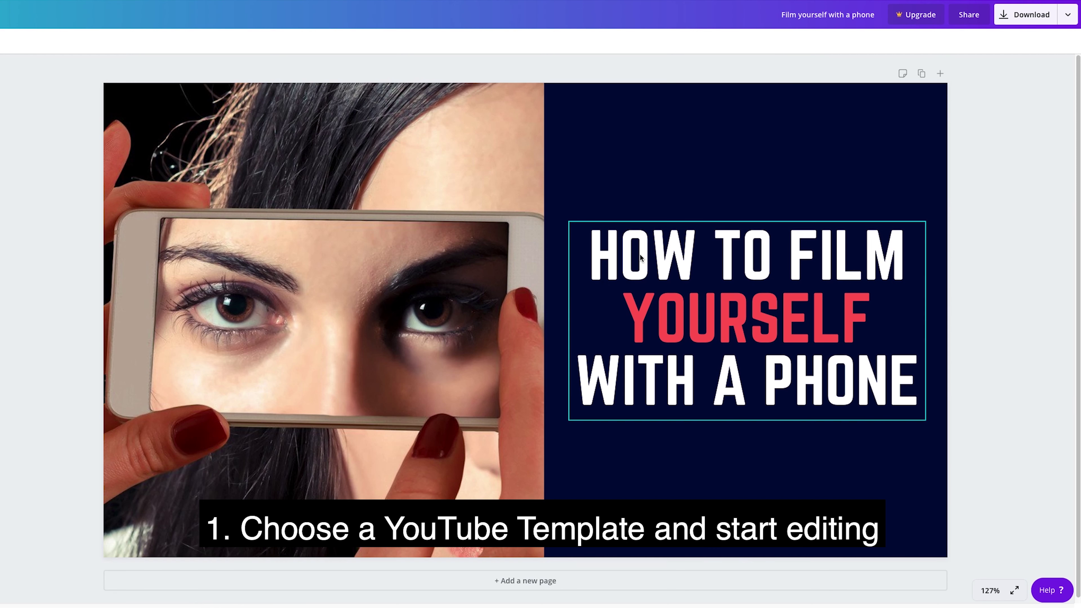
Replace the headline with 'How to photoshop a face onto another body' and move it onto the dark panel
click(637, 259)
double_click(637, 259)
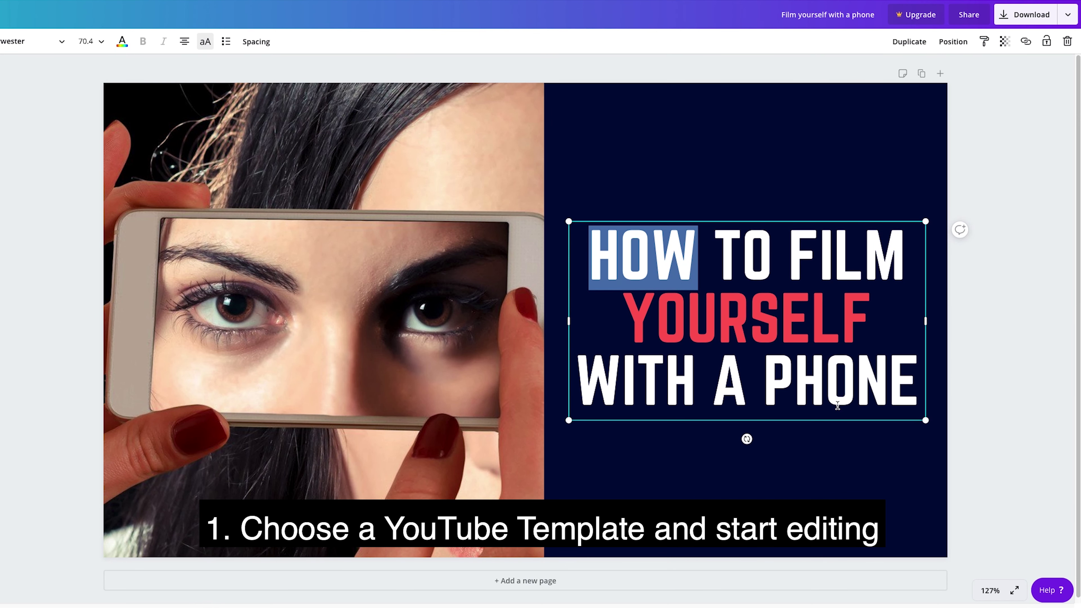
drag(913, 392, 573, 243)
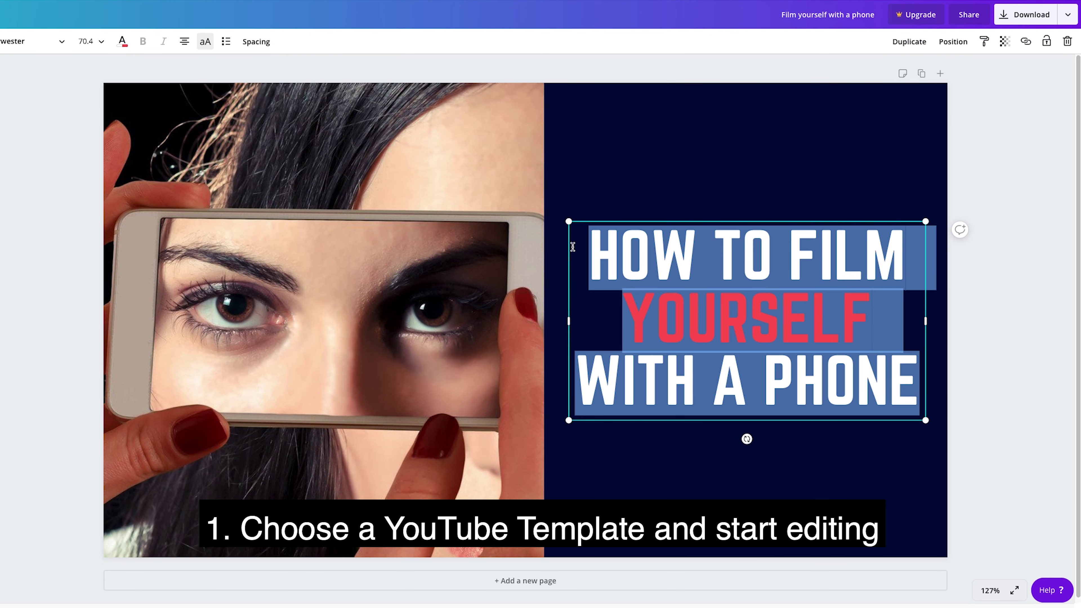
text(HOW TO PHOTOSHOP A FACE ONTO ANOTHER BODY)
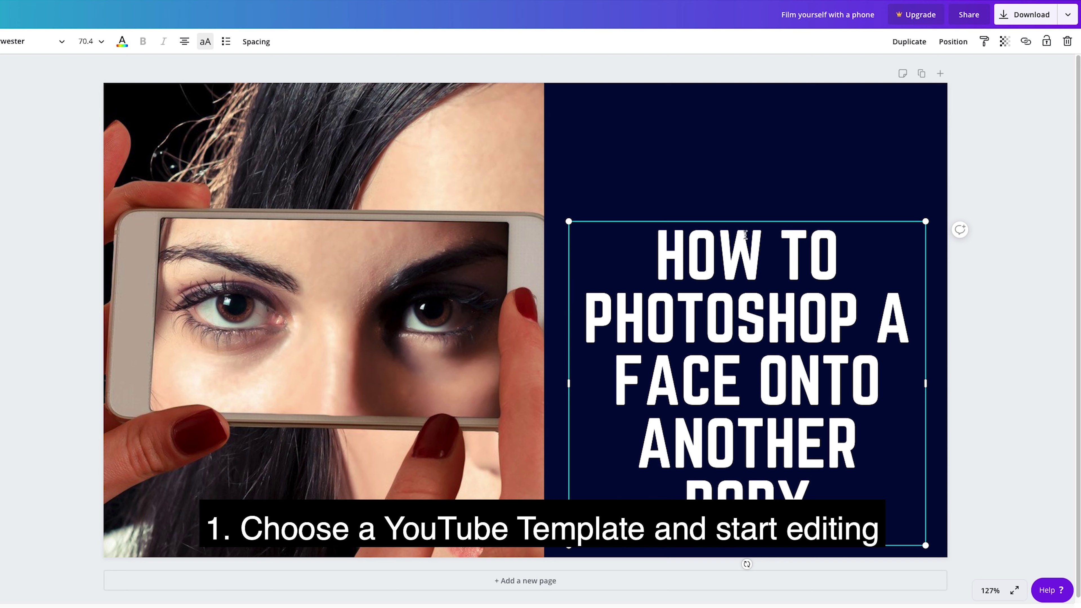
mouse_move(748, 222)
mouse_down()
mouse_move(755, 147)
mouse_move(746, 160)
mouse_up()
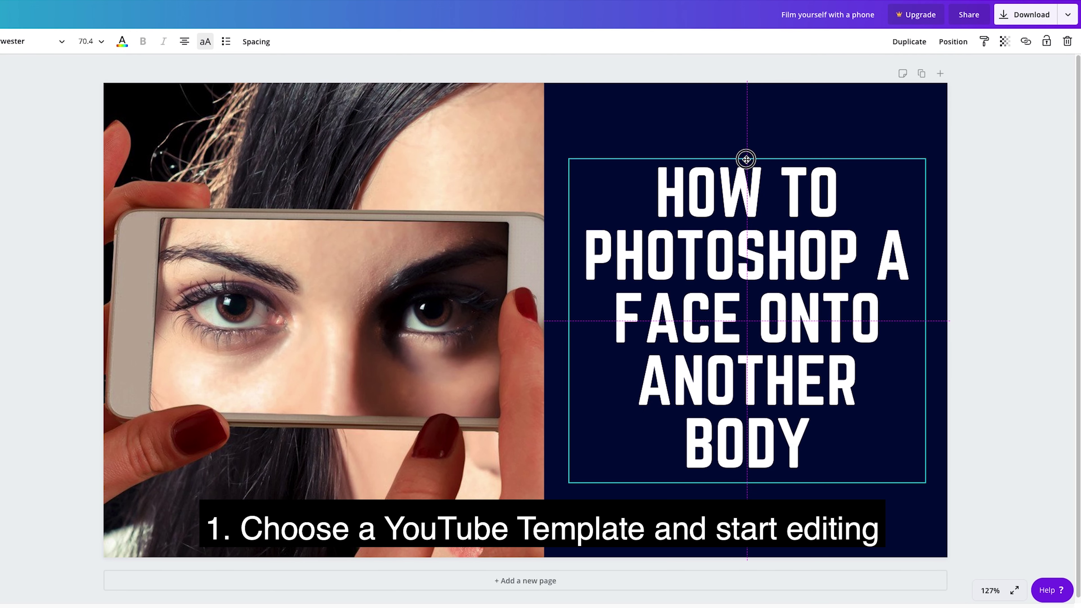
click(383, 284)
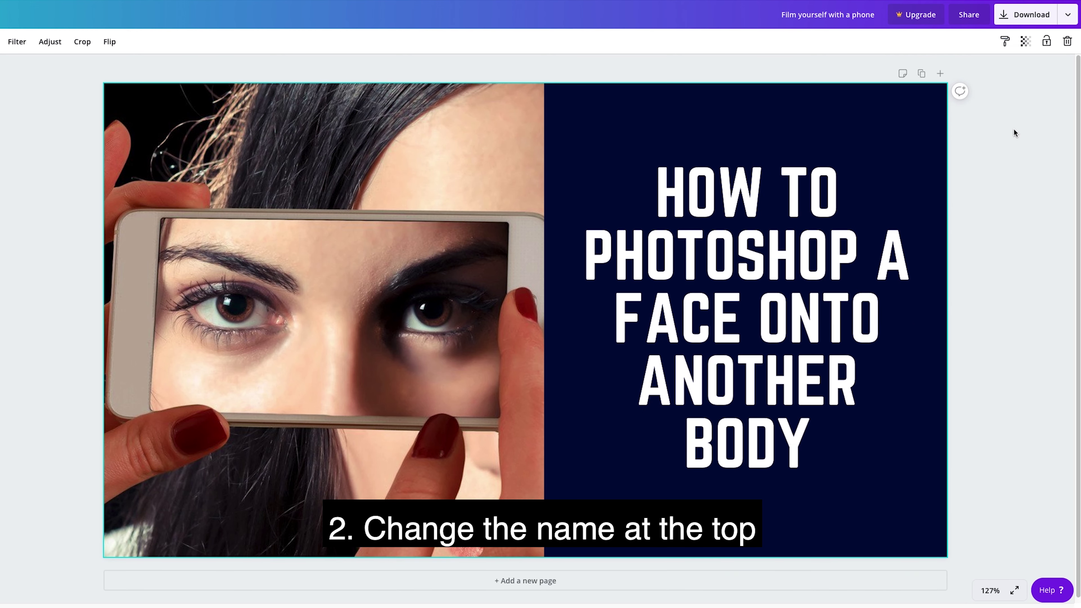
Rename the Canva design to 'How to photoshop a face onto another body'
click(783, 15)
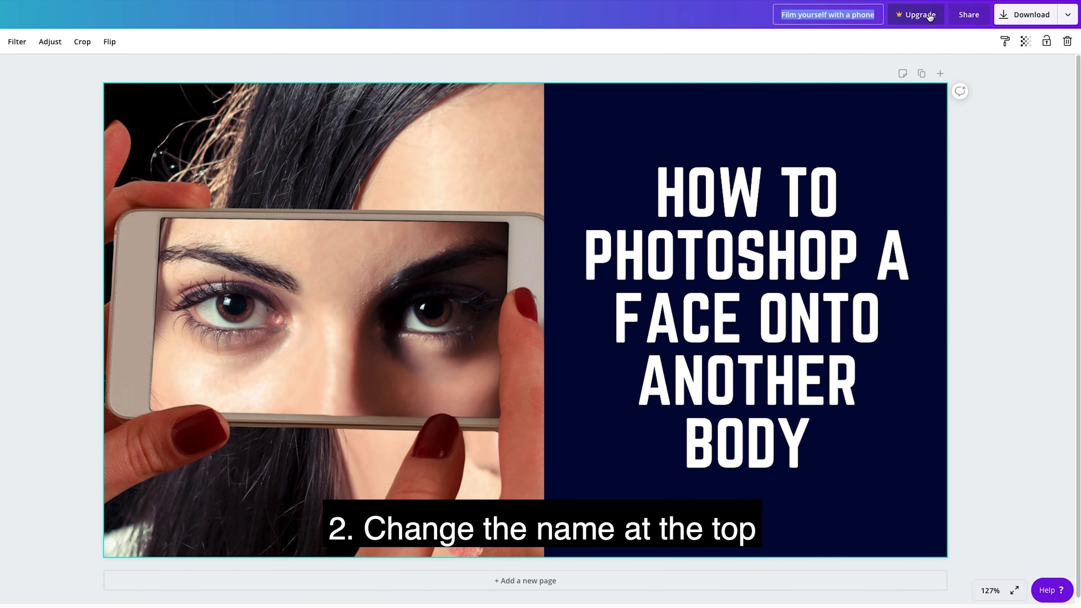
text(How to photoshop a face onto another body)
key(Return)
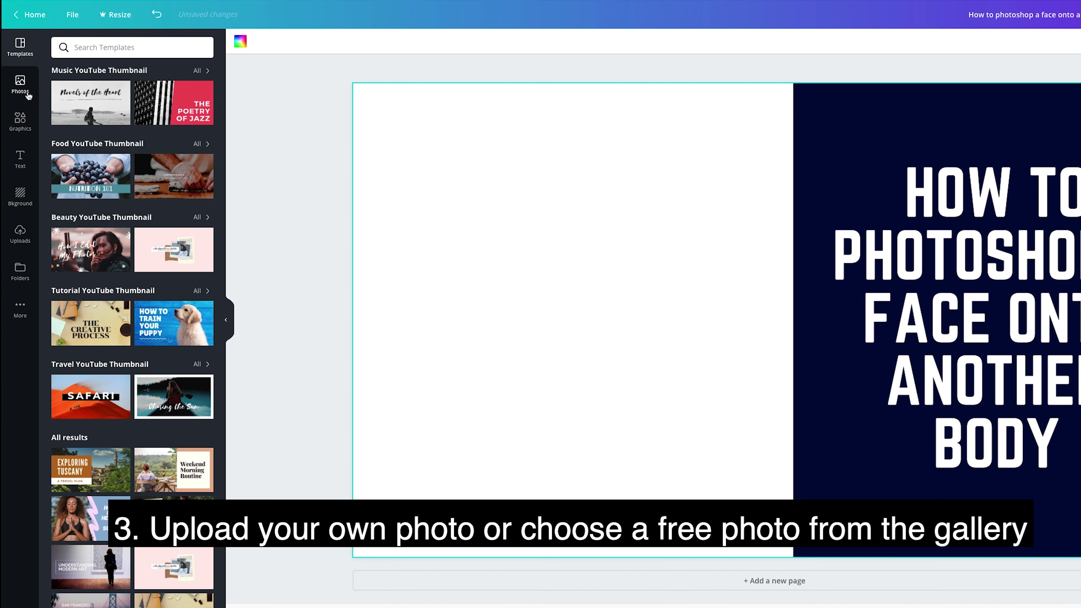
click(20, 232)
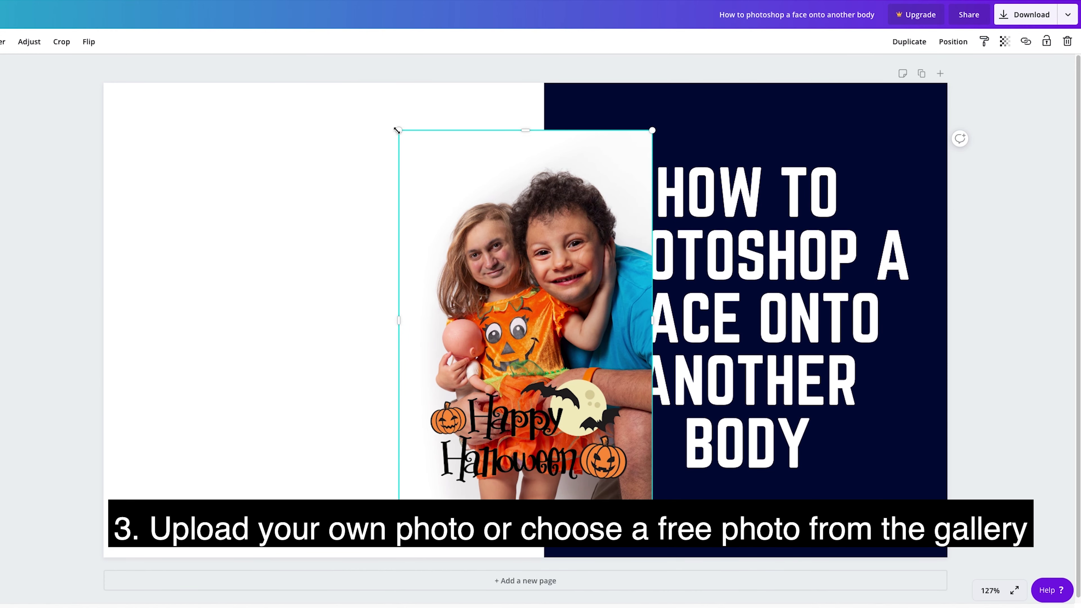
Enlarge the Halloween photo and position it from the page's left edge to the headline, showing the faces
drag(397, 130, 254, 91)
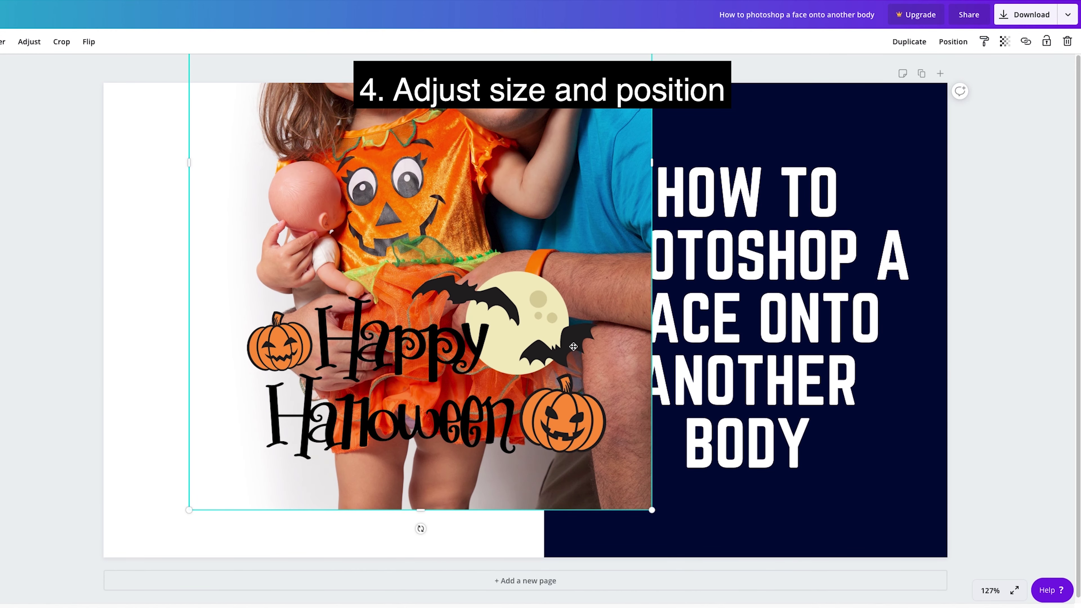
mouse_move(573, 347)
mouse_down()
mouse_move(413, 387)
mouse_move(407, 413)
mouse_up()
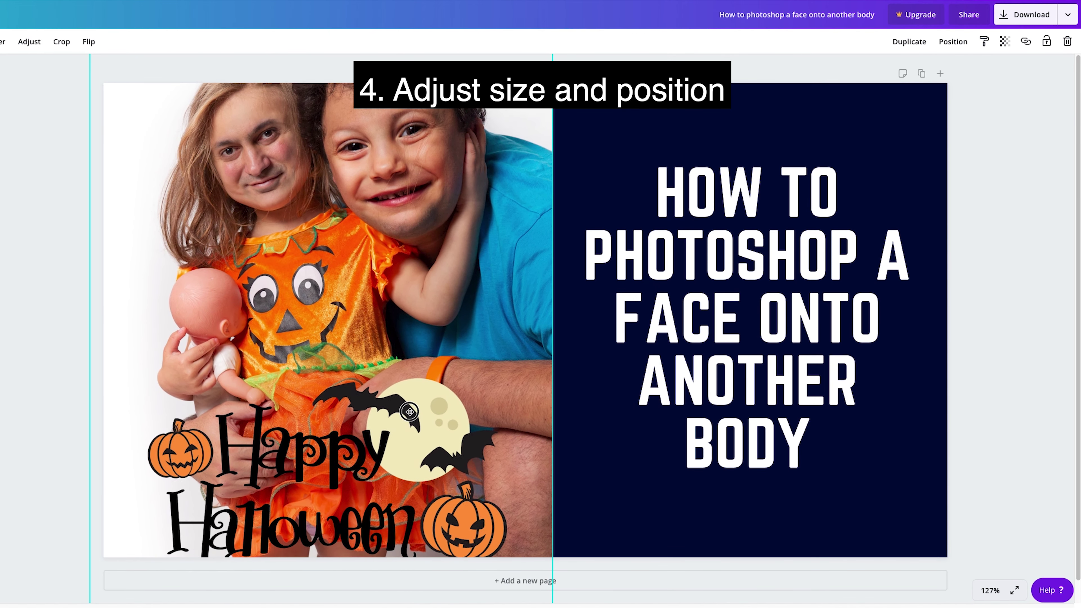
drag(408, 413, 410, 408)
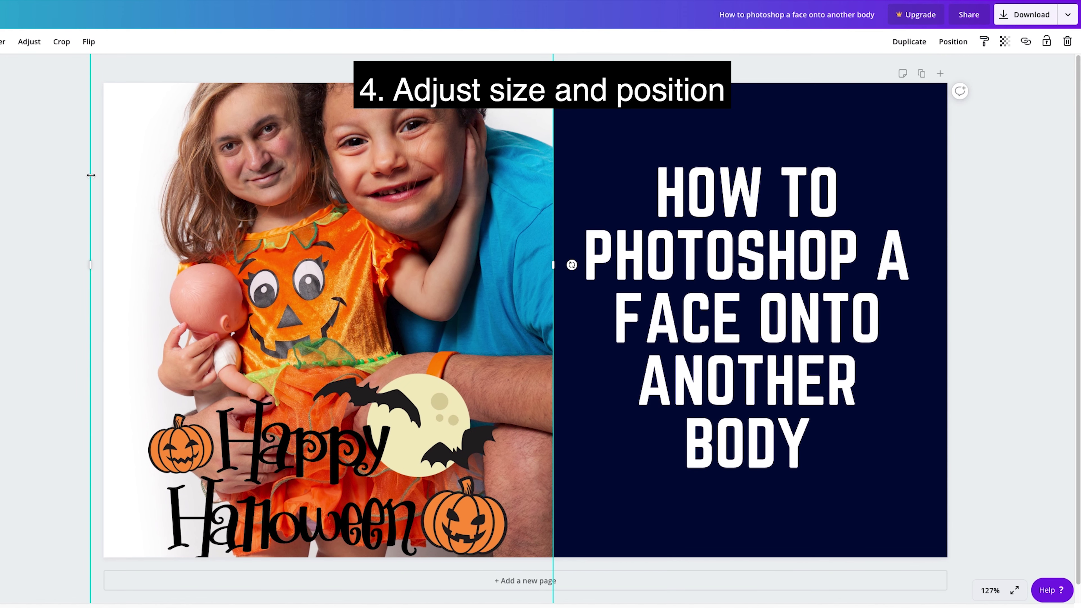
mouse_move(91, 175)
mouse_down()
mouse_move(79, 178)
mouse_move(115, 179)
mouse_move(94, 182)
mouse_up()
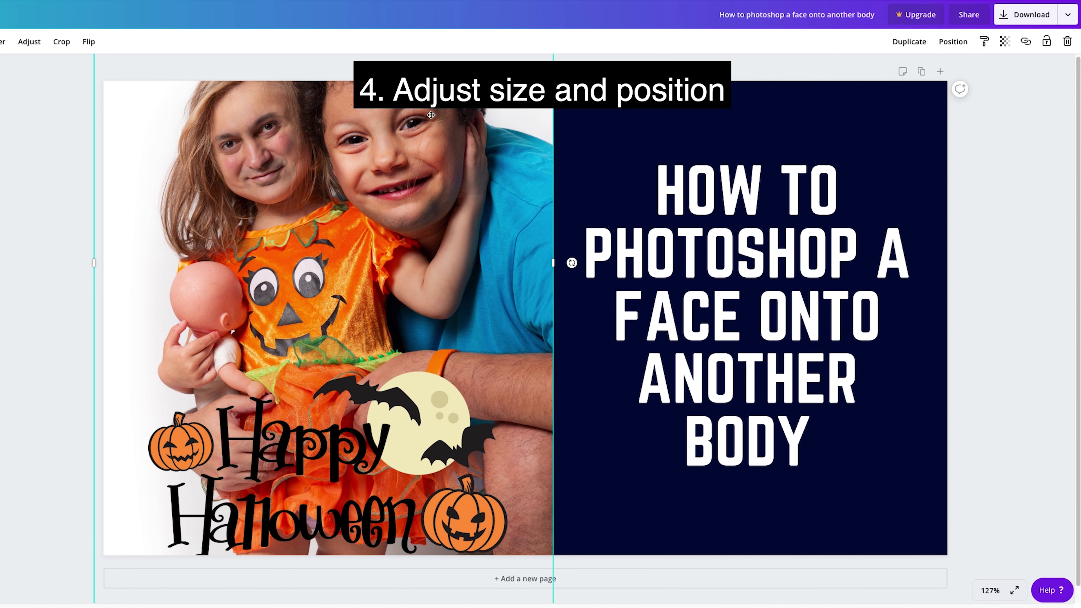
scroll(457, 374, down, 1)
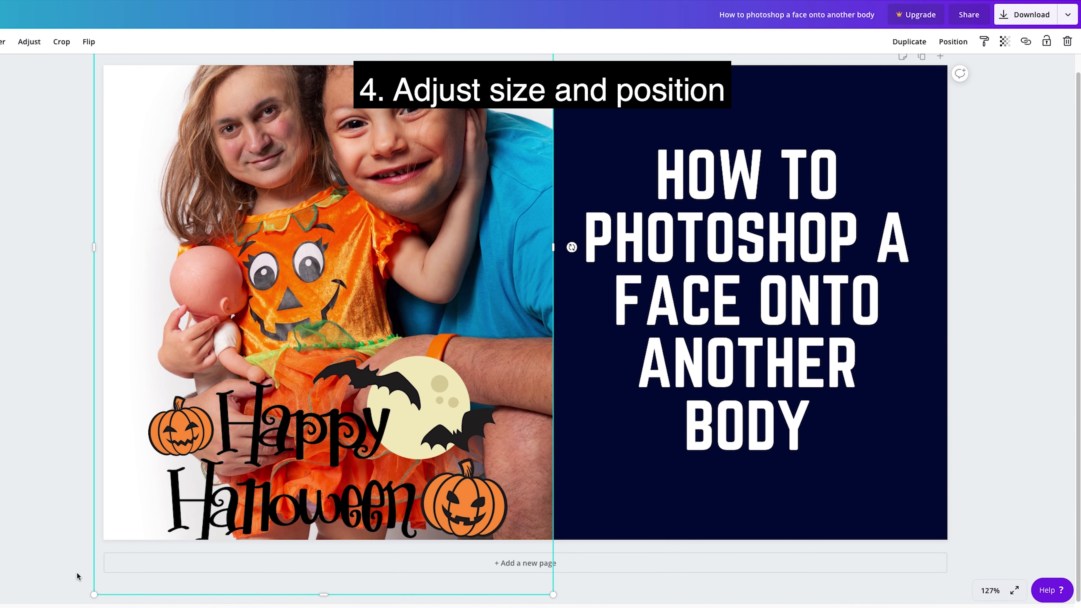
drag(93, 595, 97, 591)
scroll(360, 279, down, 1)
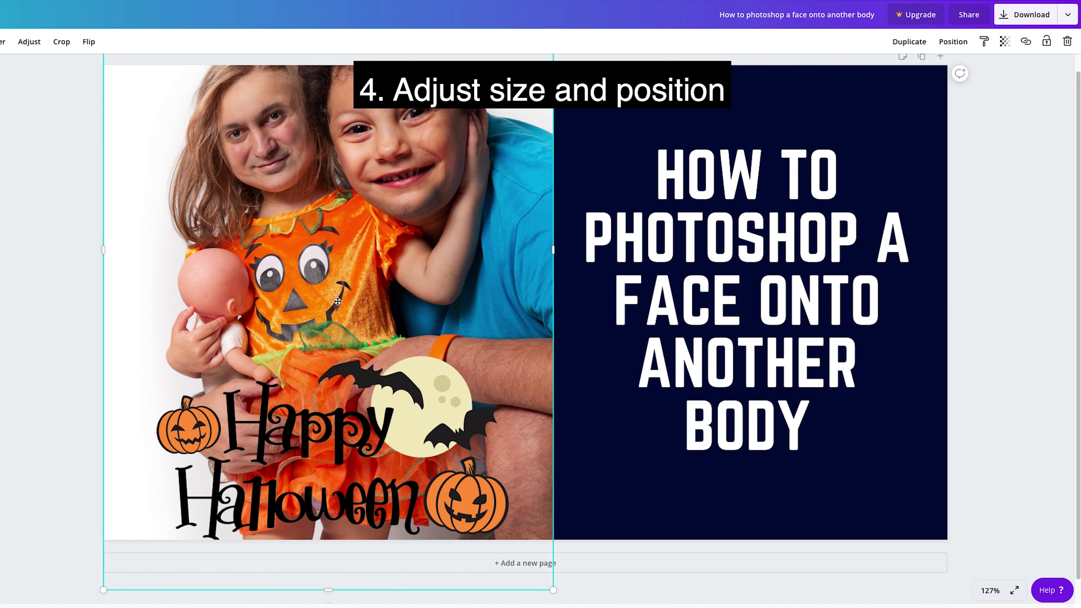
click(751, 300)
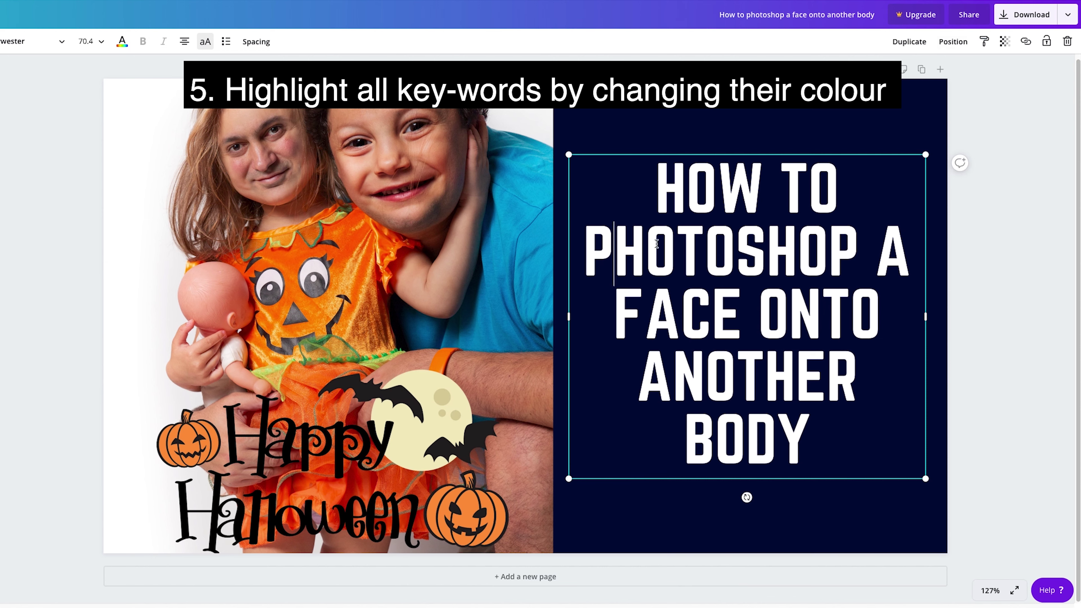
Color the headline words PHOTOSHOP and FACE red
drag(584, 250, 849, 250)
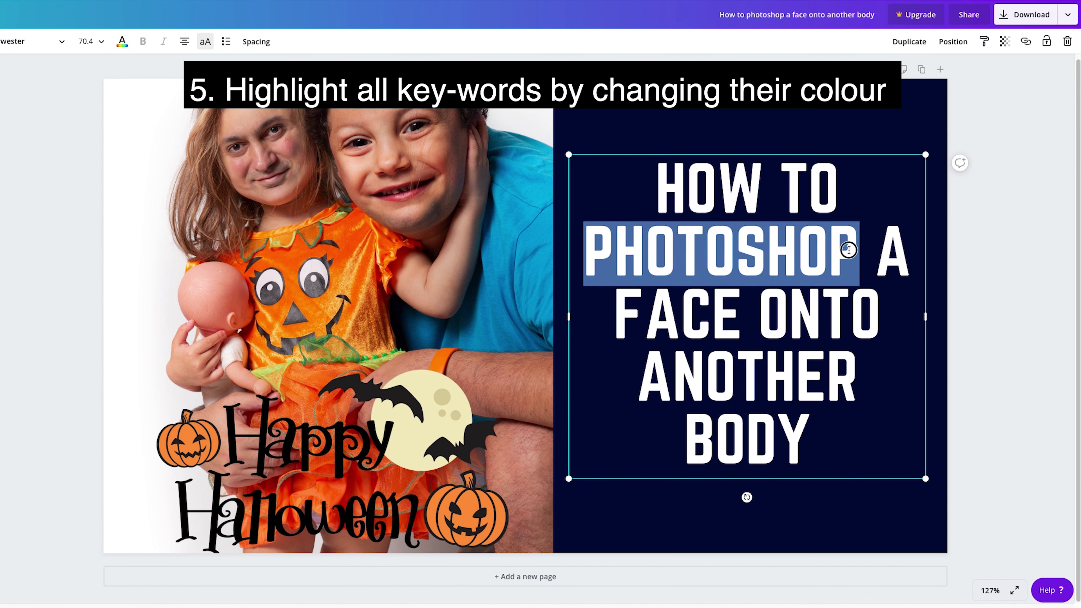
click(122, 41)
click(123, 219)
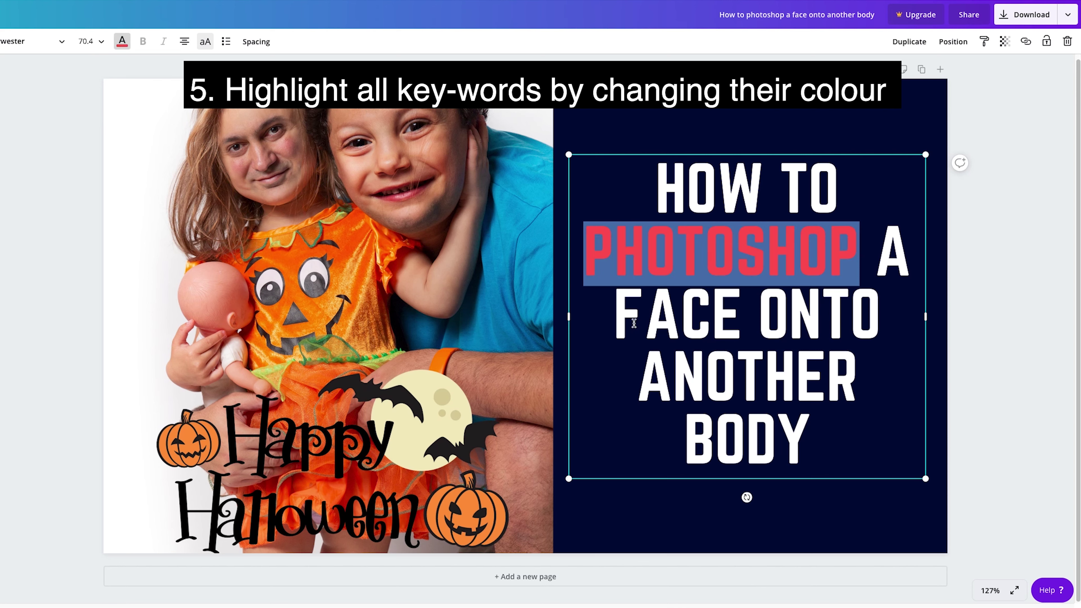
drag(617, 314, 742, 316)
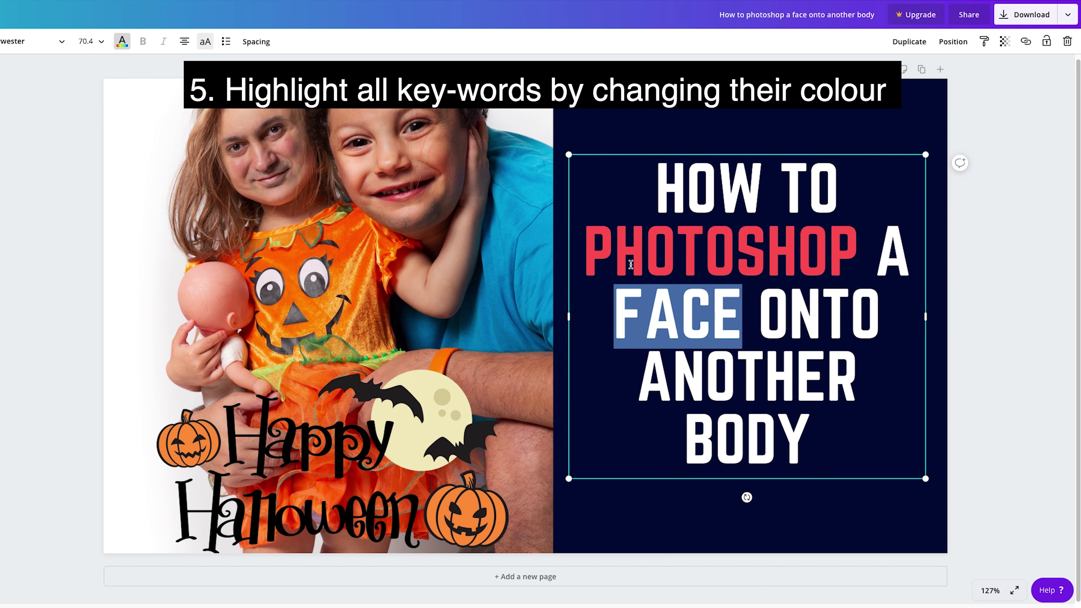
click(123, 42)
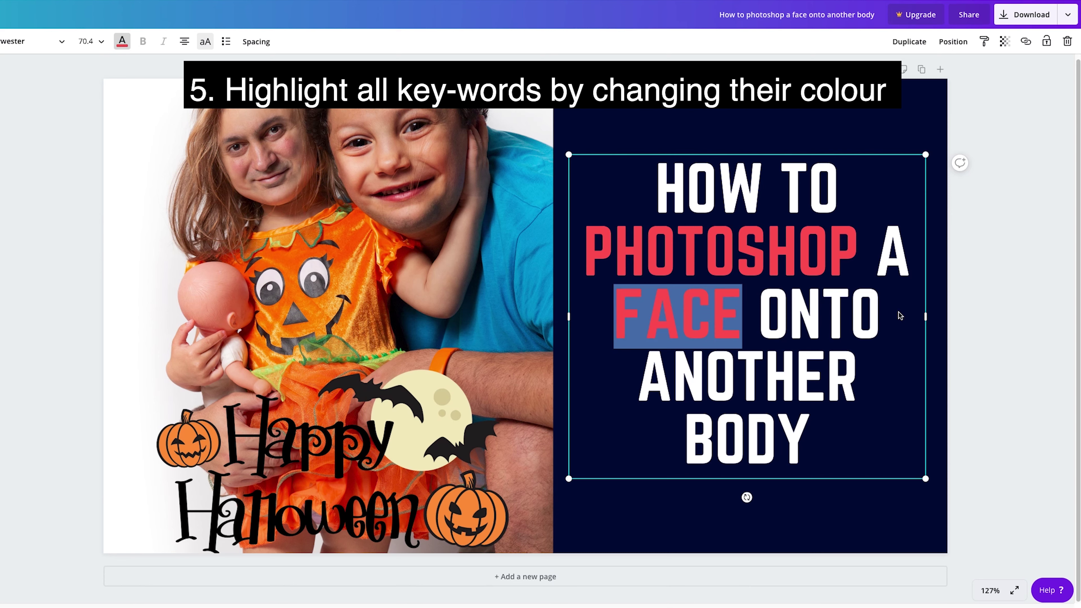
click(981, 345)
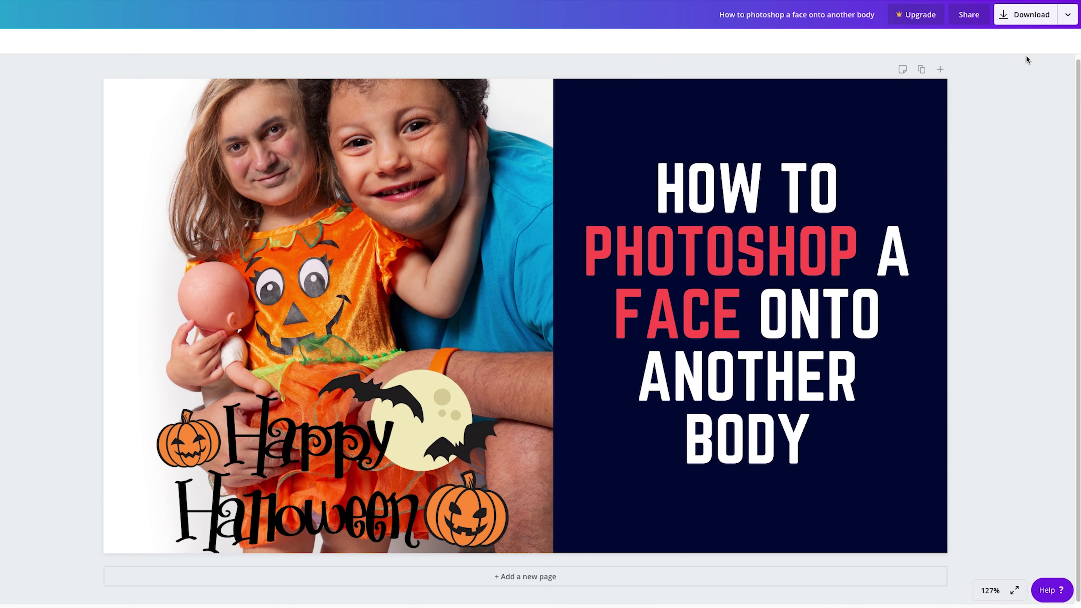
Download the finished thumbnail as a JPG file
click(1042, 19)
click(965, 67)
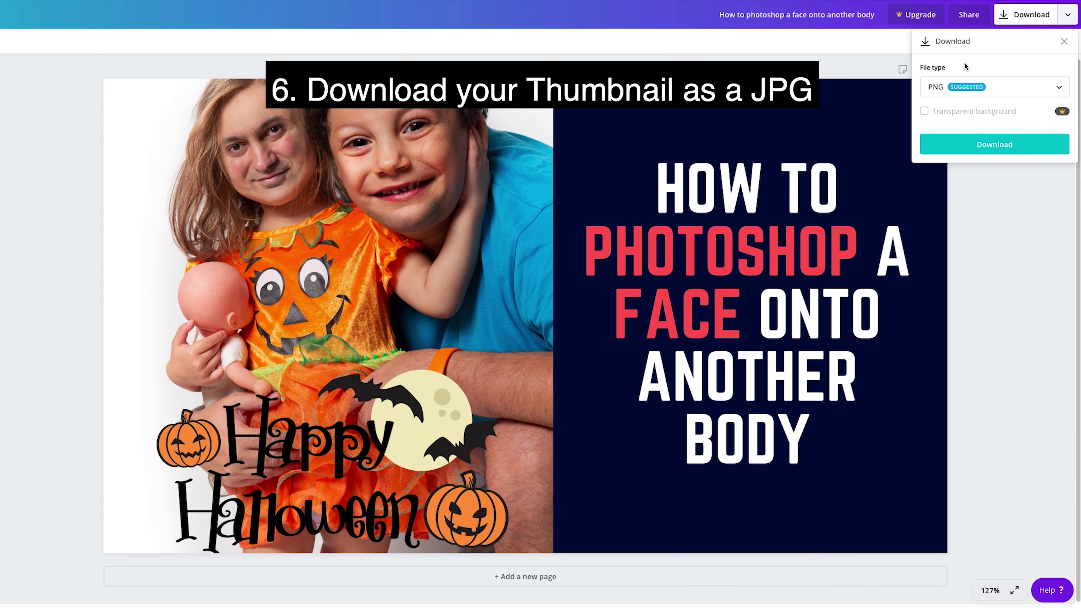
click(967, 86)
click(949, 117)
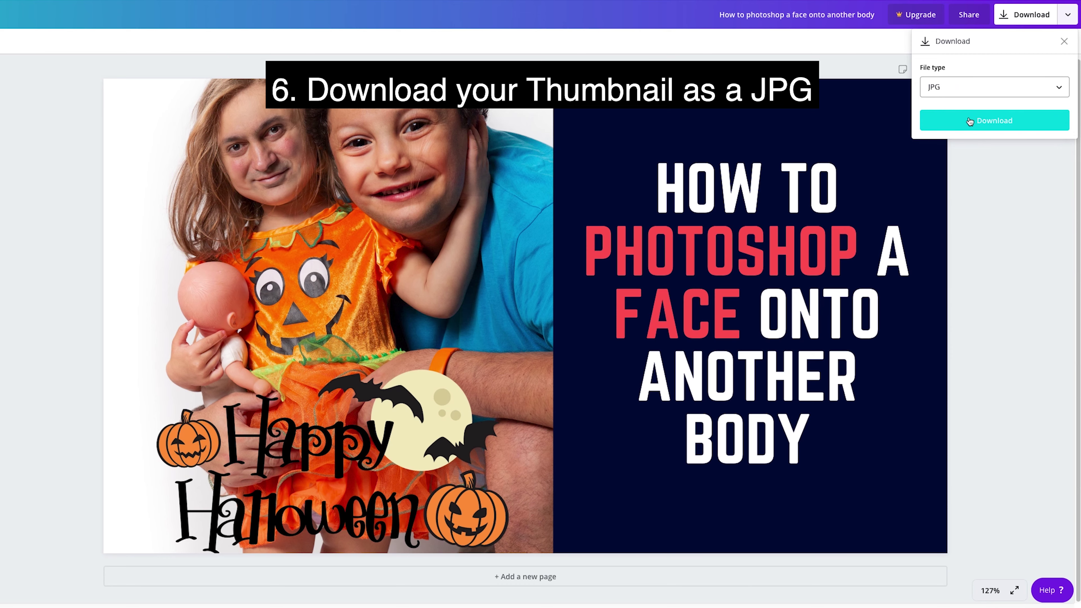
click(996, 121)
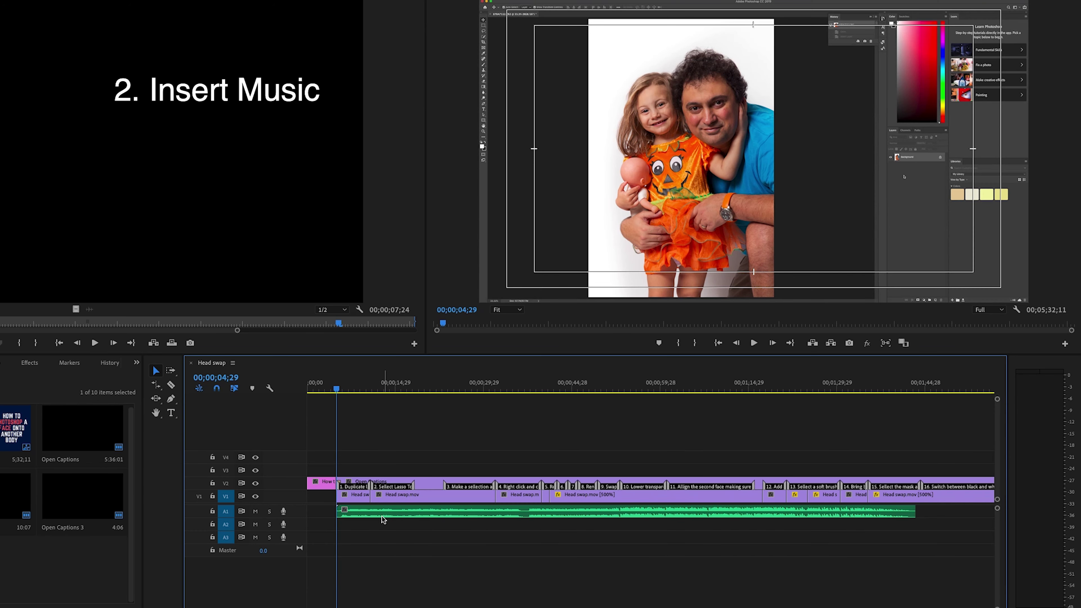
Move the music clip to the start of the Head swap sequence and preview it
drag(369, 513, 340, 511)
key(Home)
key(space)
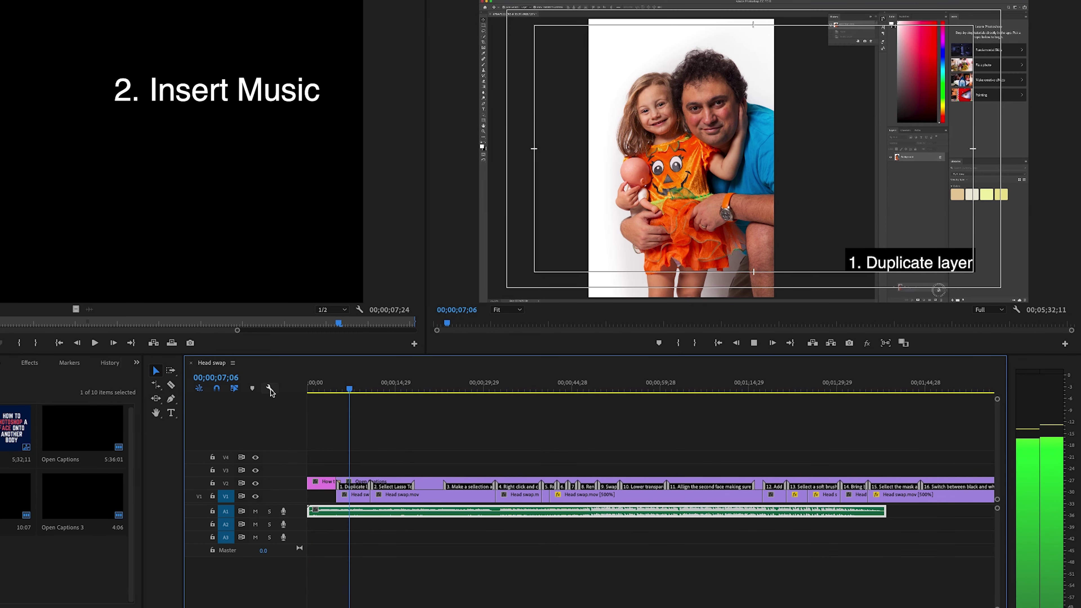
key(space)
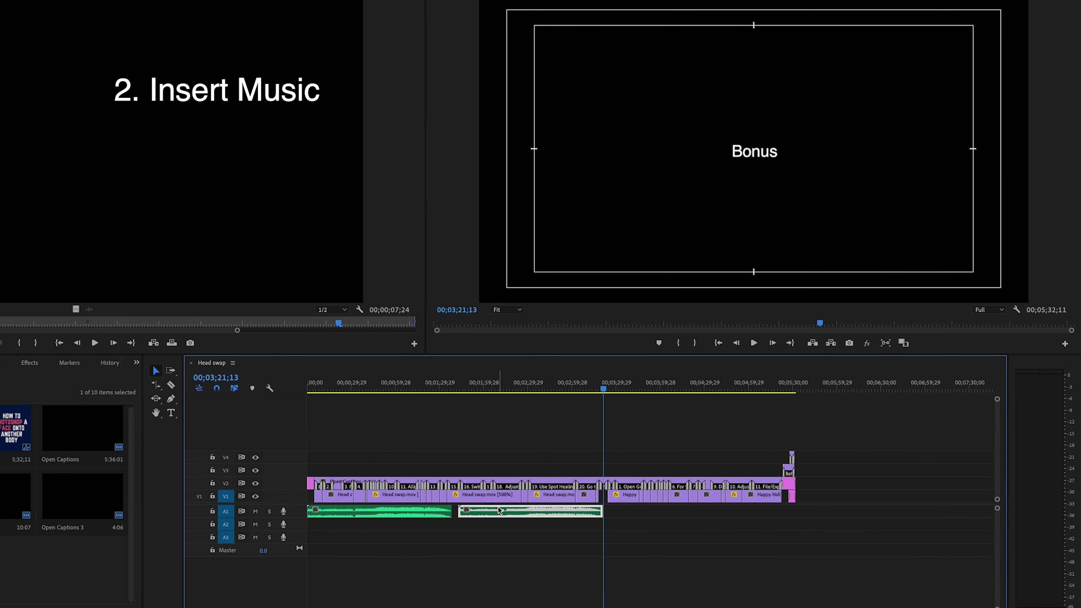
Paste gapless copies of the music to cover the timeline, trim the last one, and review the ending
drag(499, 510, 493, 510)
key(ctrl+v)
drag(650, 514, 643, 511)
key(ctrl+v)
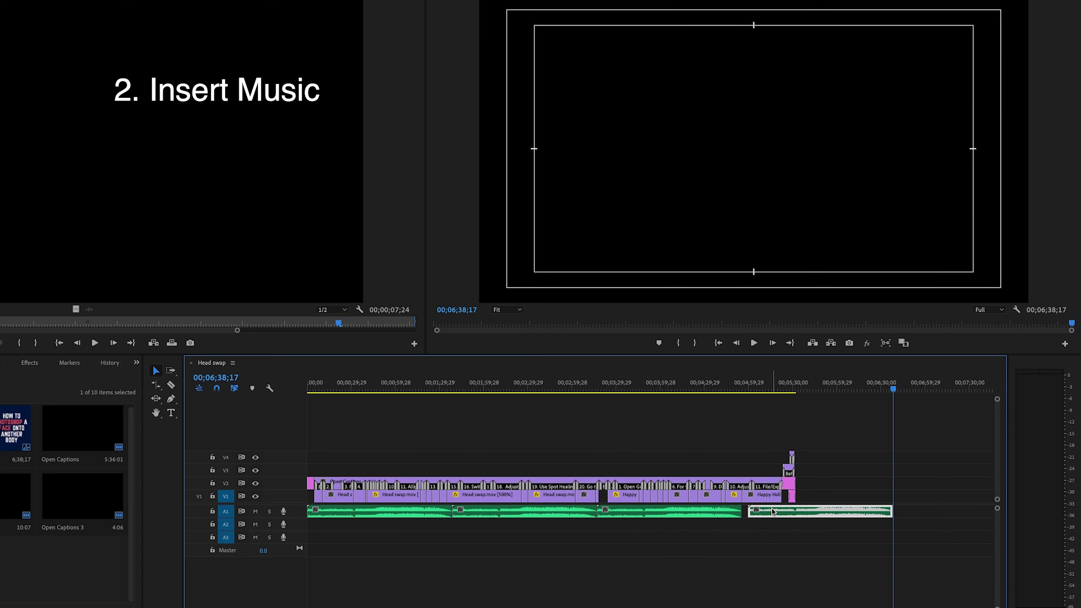
drag(773, 511, 796, 513)
key(space)
key(equal)
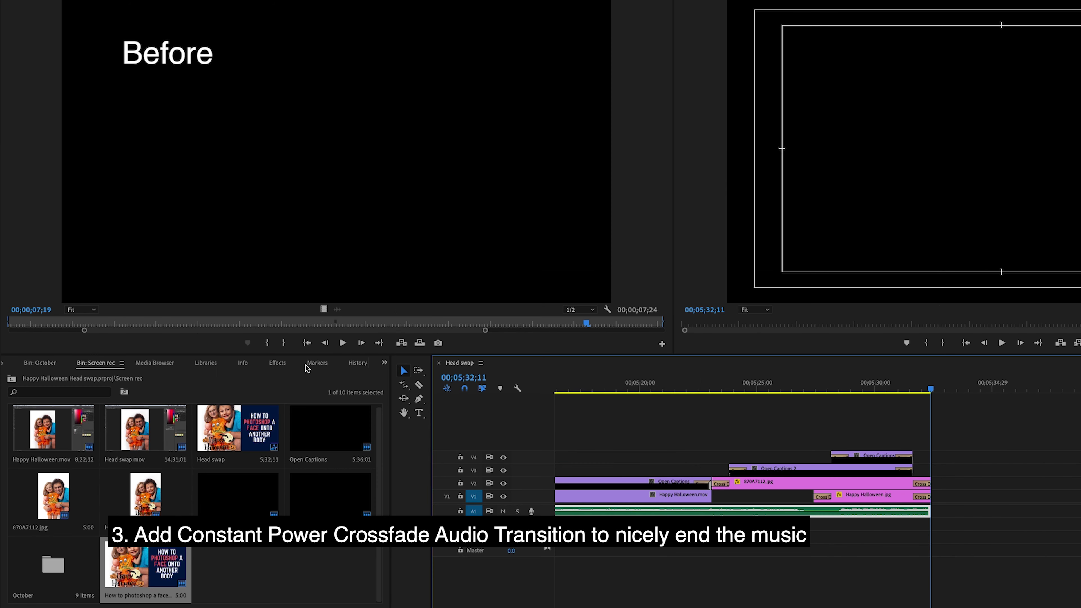
Apply a Constant Power crossfade from the Effects panel to the end of the music
click(384, 362)
click(405, 444)
click(35, 377)
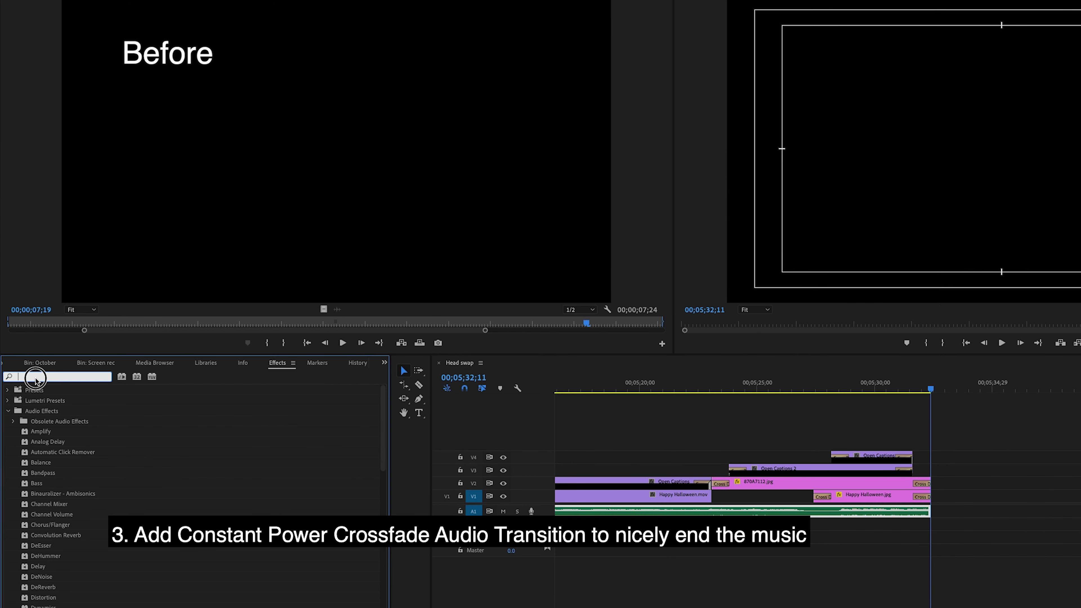
text(cons)
drag(57, 452, 930, 515)
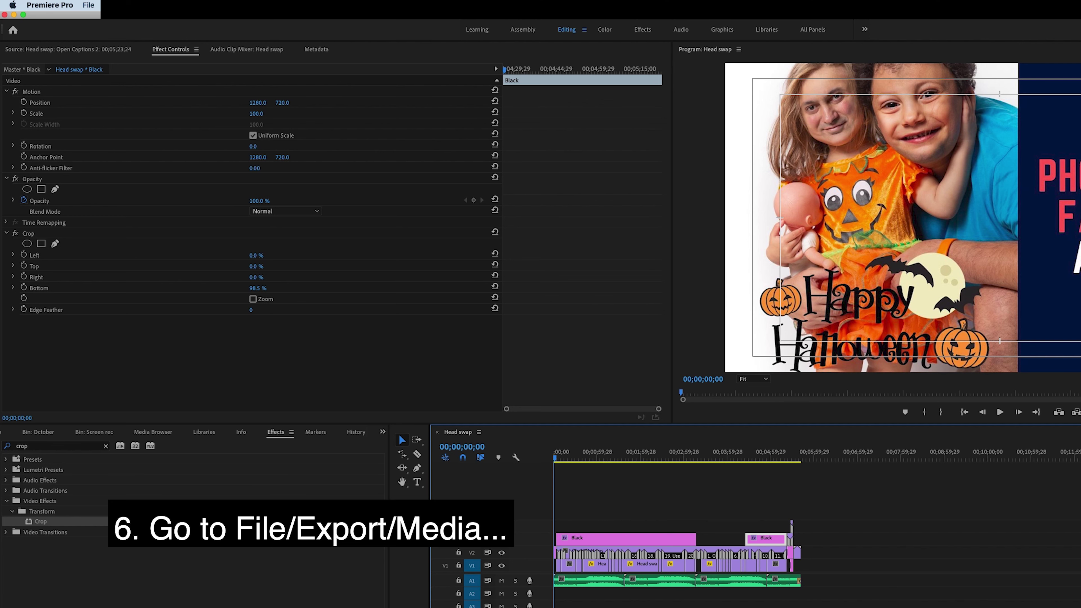
Open the Export Media settings for the Head swap sequence
click(89, 5)
mouse_move(100, 272)
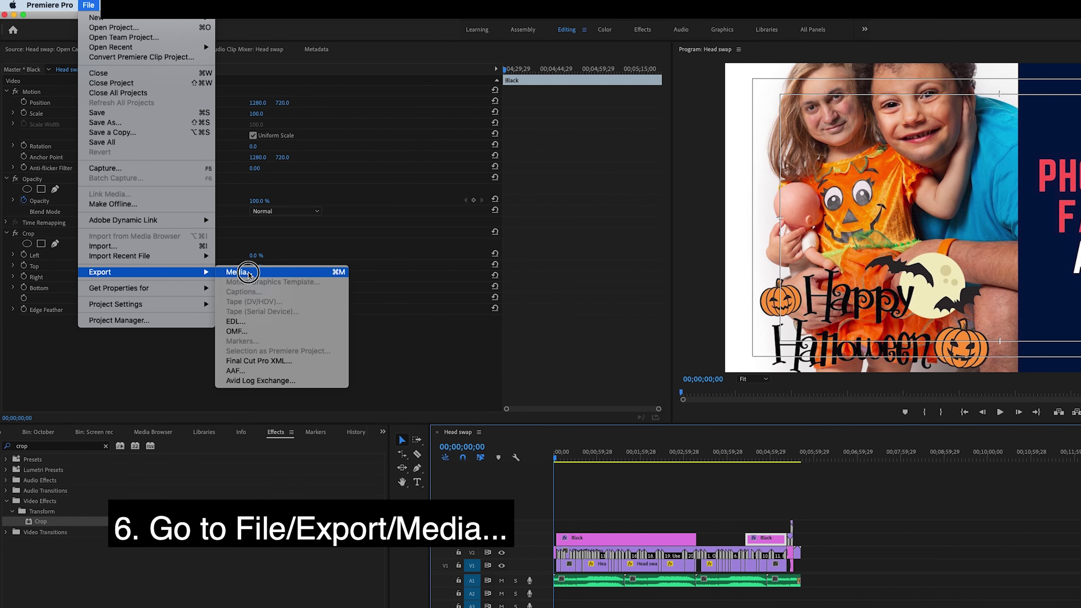
click(238, 273)
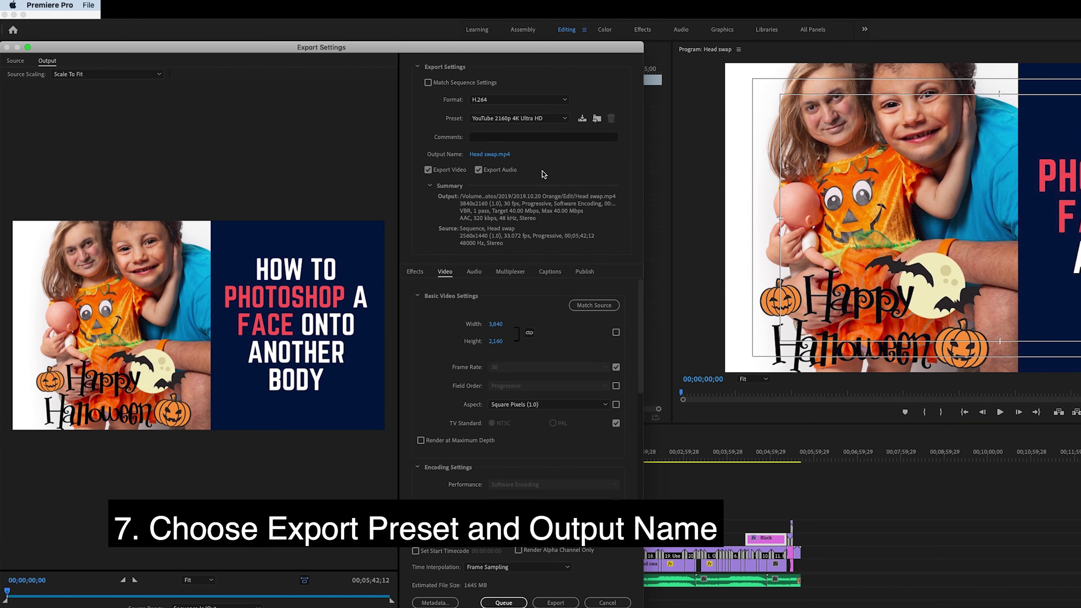